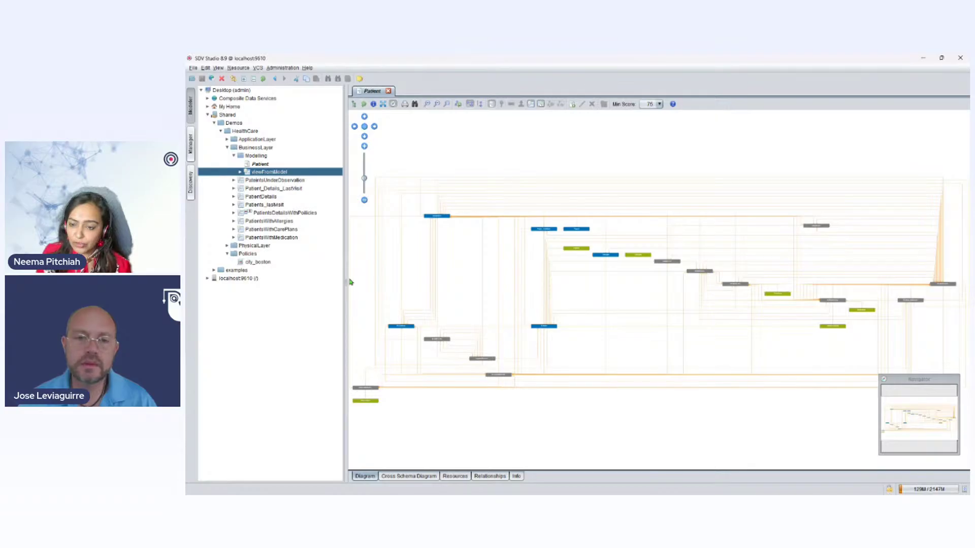
Collapse the Modelling folder and expand the Databases node under Composite Data Services to list the published databases
click(233, 156)
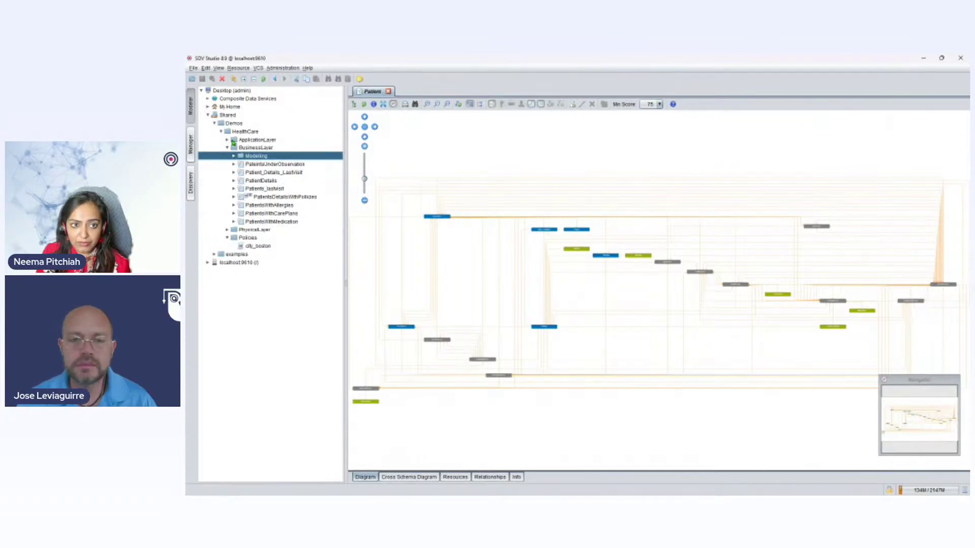
click(209, 99)
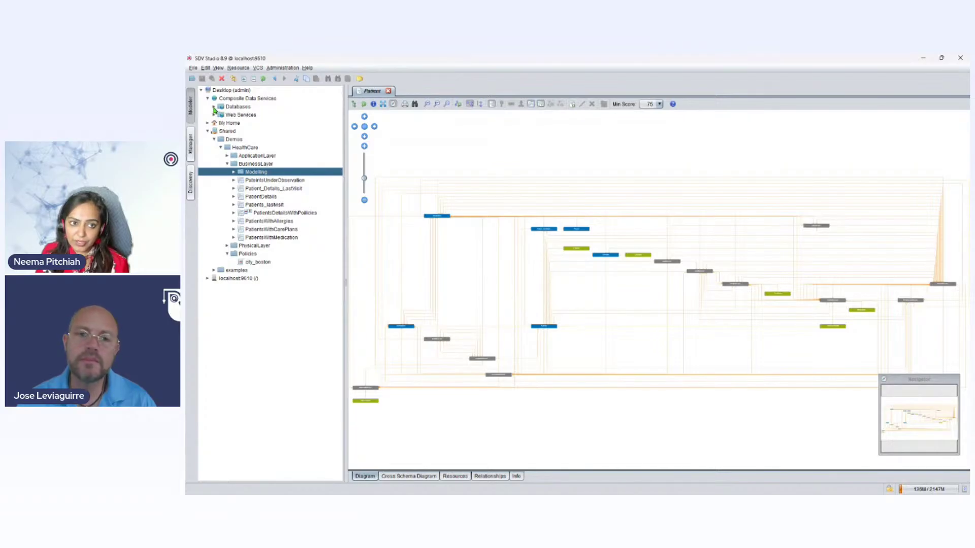
click(214, 108)
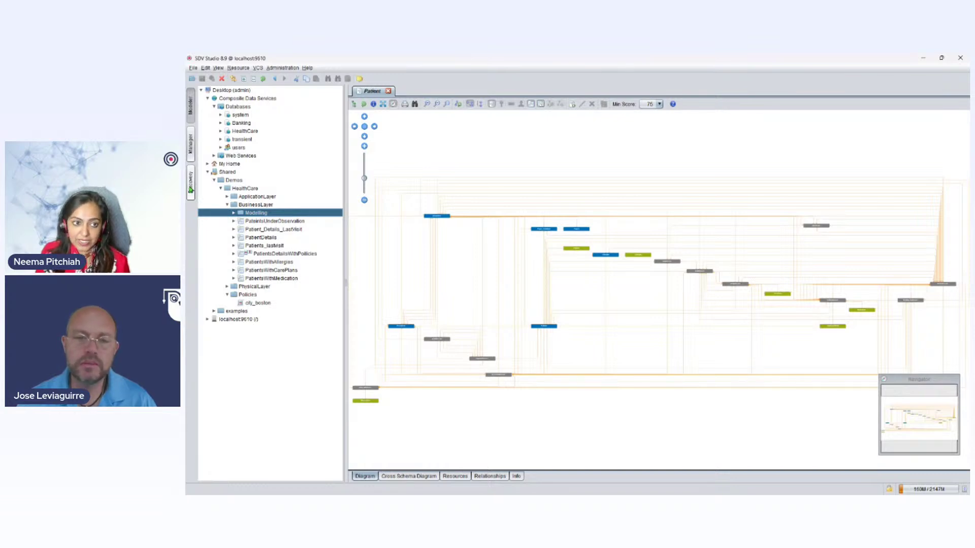
Switch to the Manager view and test the connection of the ds_inventory data source in the Data Sources console
click(191, 190)
click(188, 158)
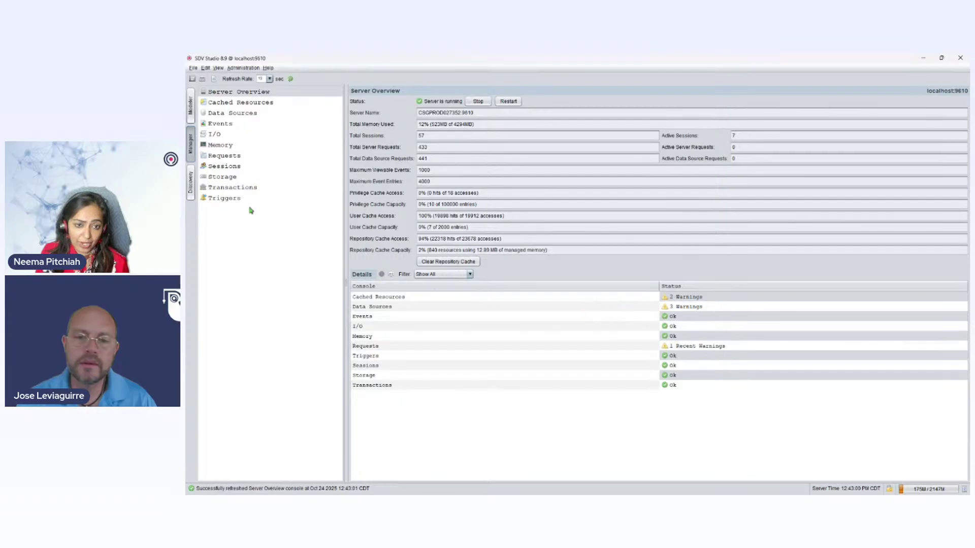
click(238, 114)
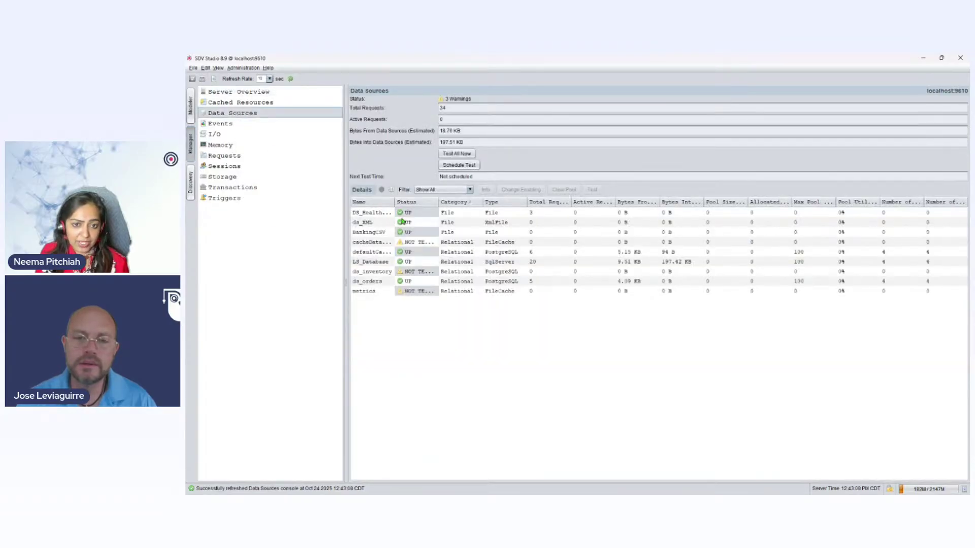
click(407, 246)
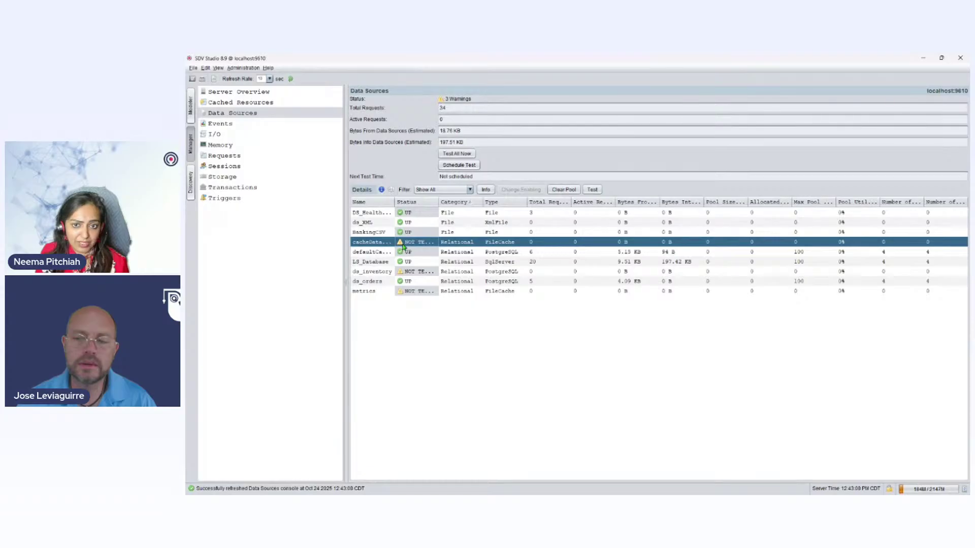
click(409, 282)
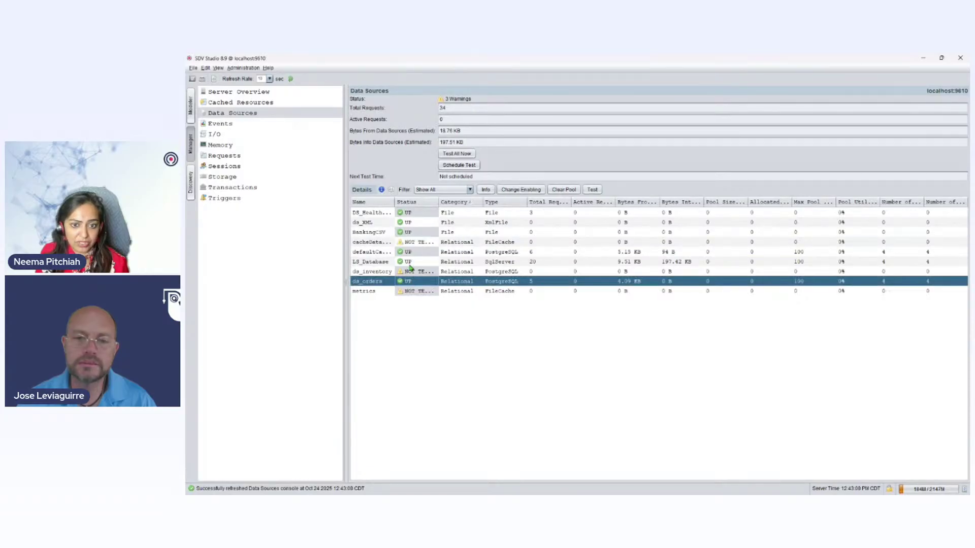
click(411, 271)
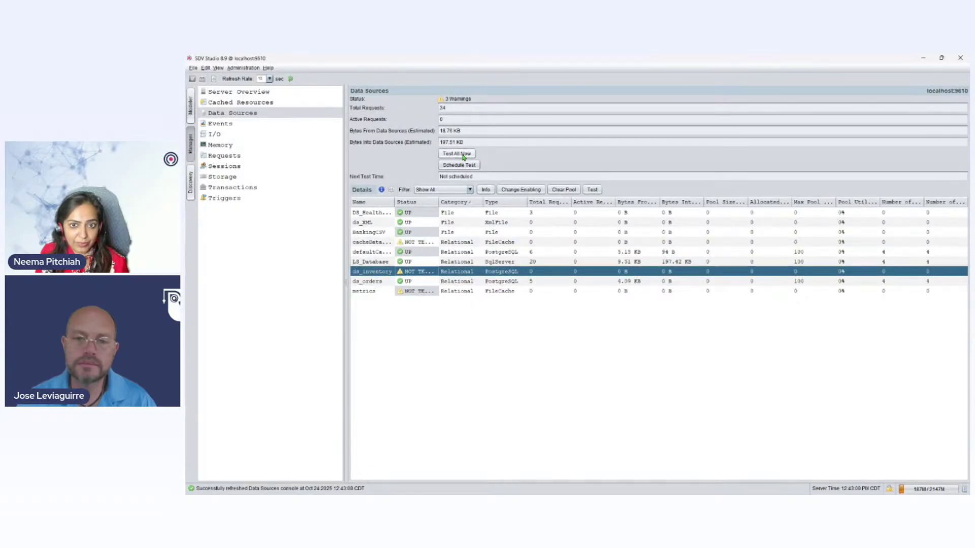
click(589, 190)
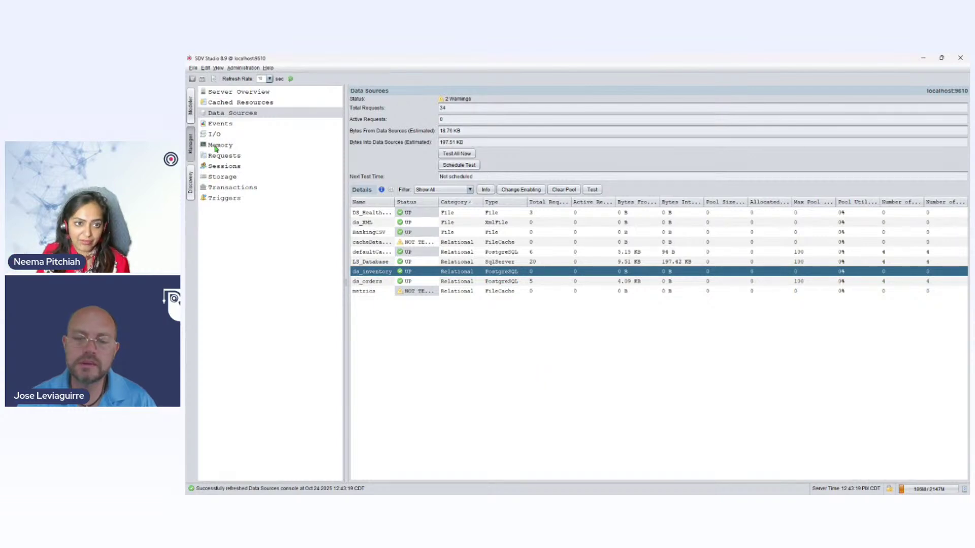
Examine the server's Events, I/O, Memory, Requests and Triggers consoles, and look over the available administration commands
click(223, 124)
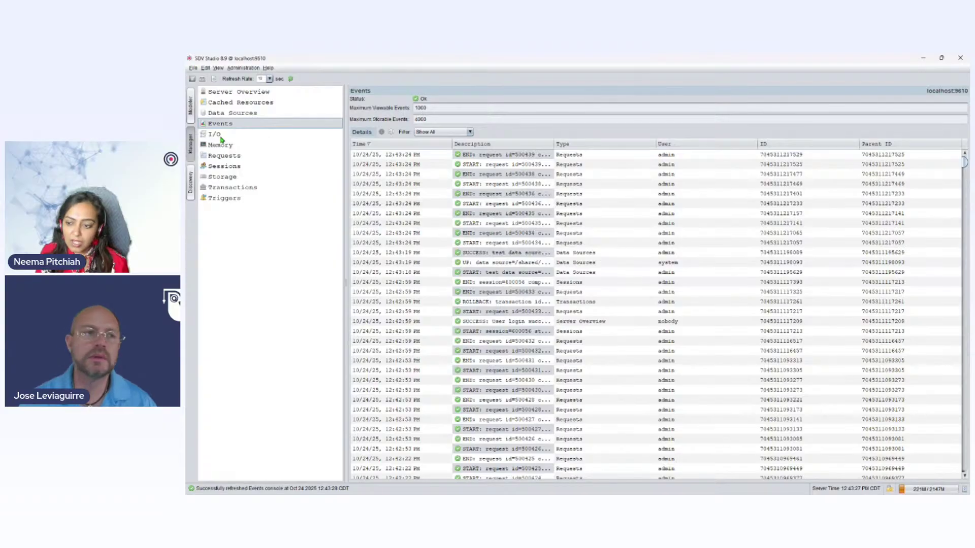
click(218, 135)
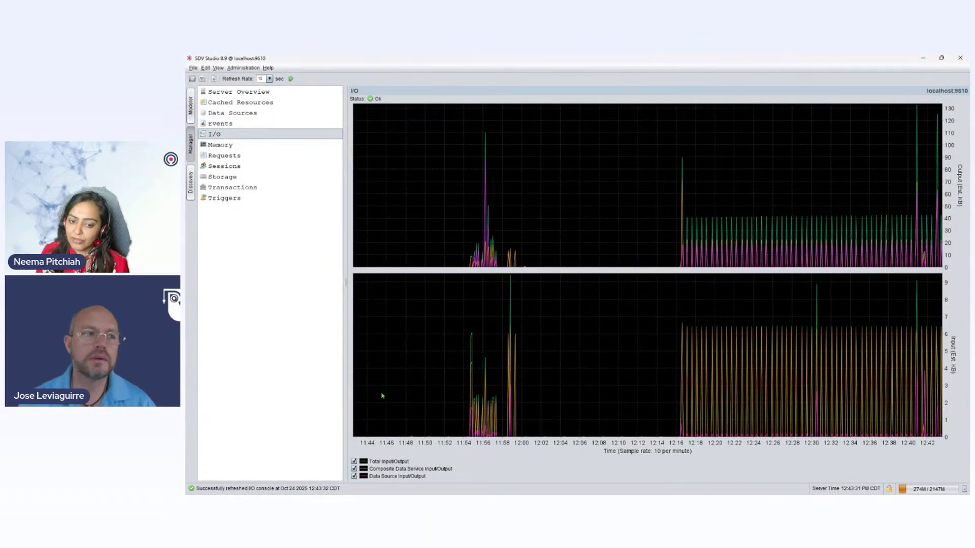
click(234, 146)
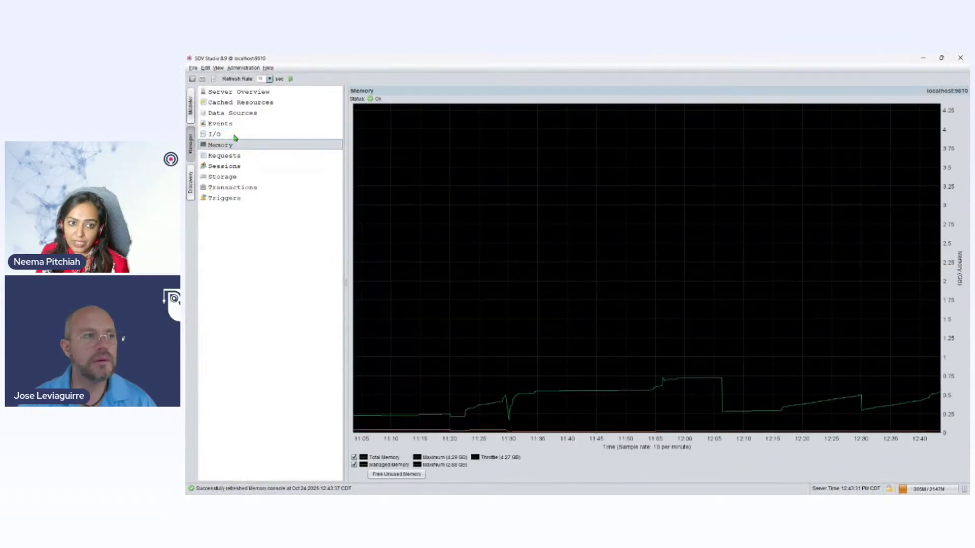
click(234, 135)
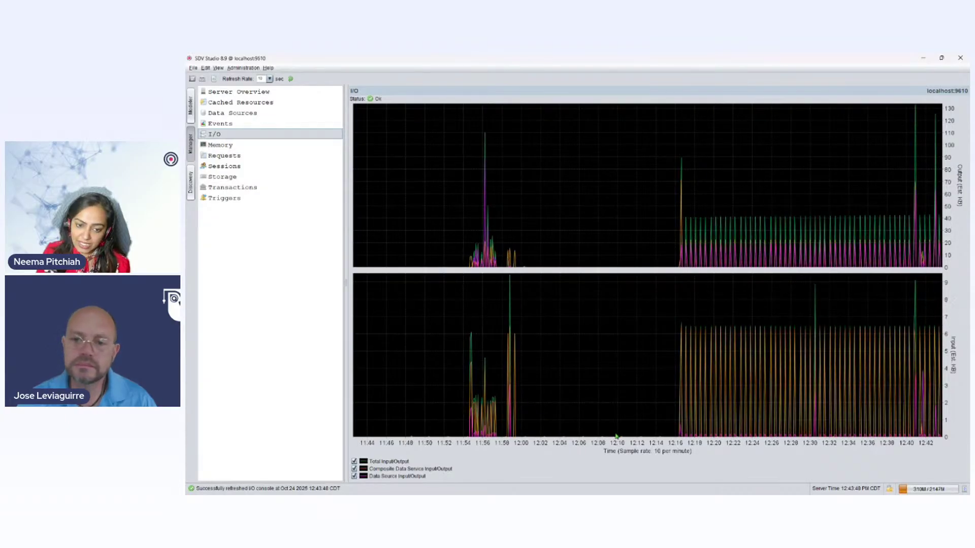
click(239, 147)
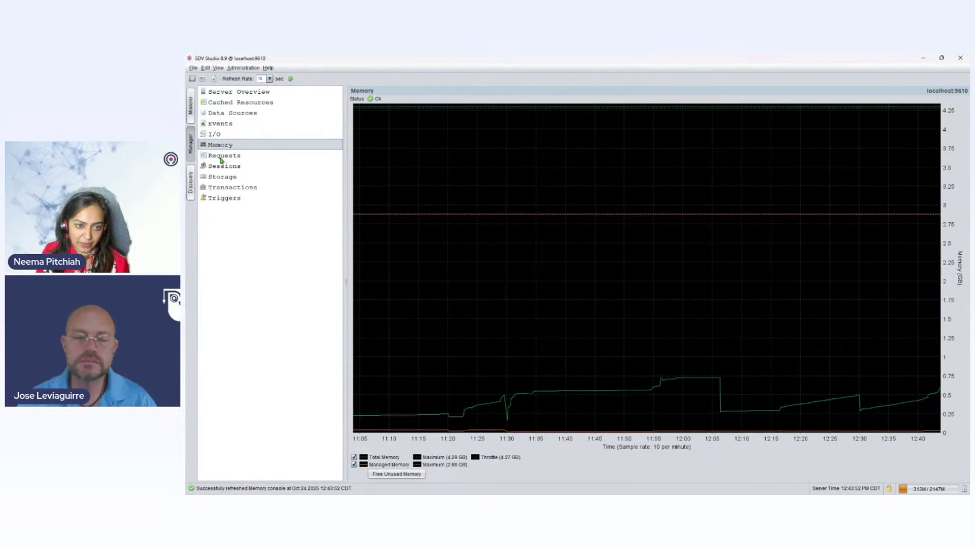
click(222, 157)
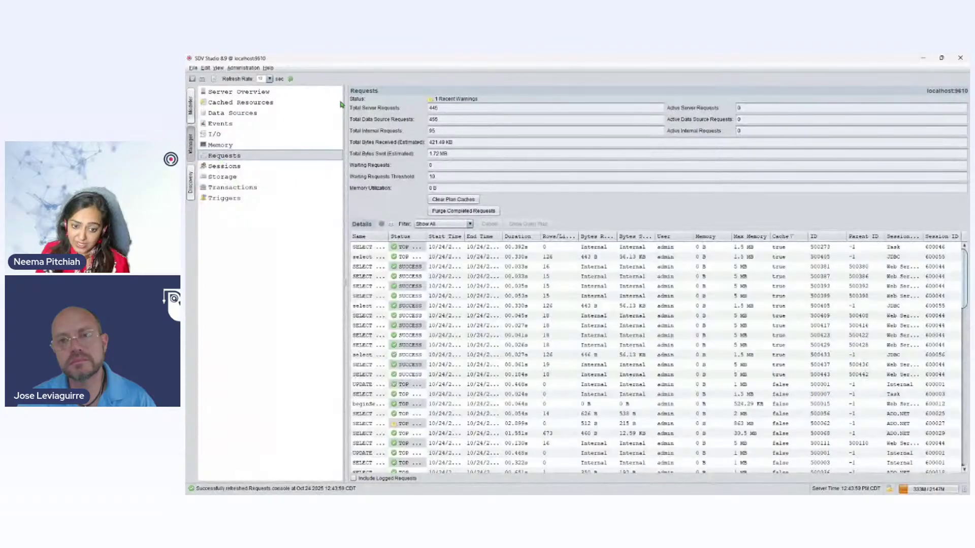
click(212, 201)
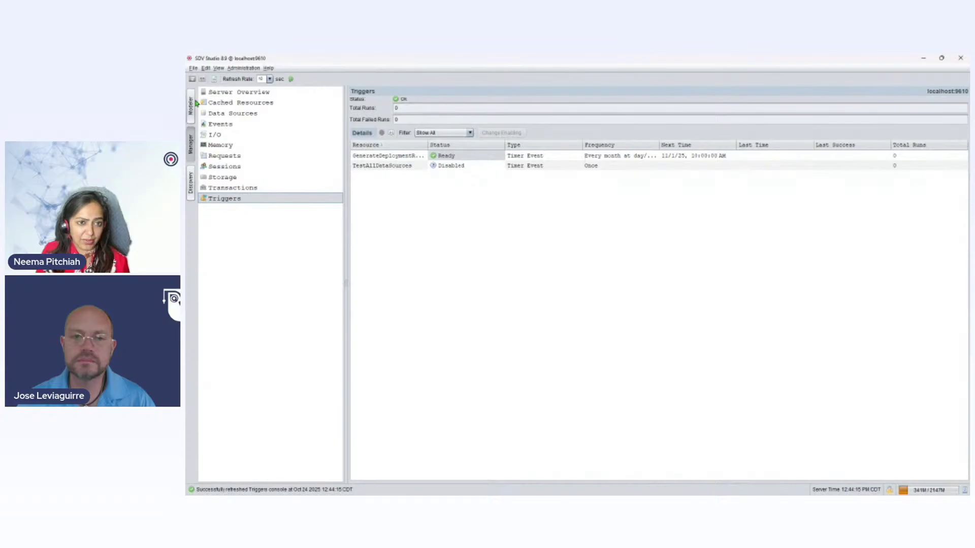
click(233, 70)
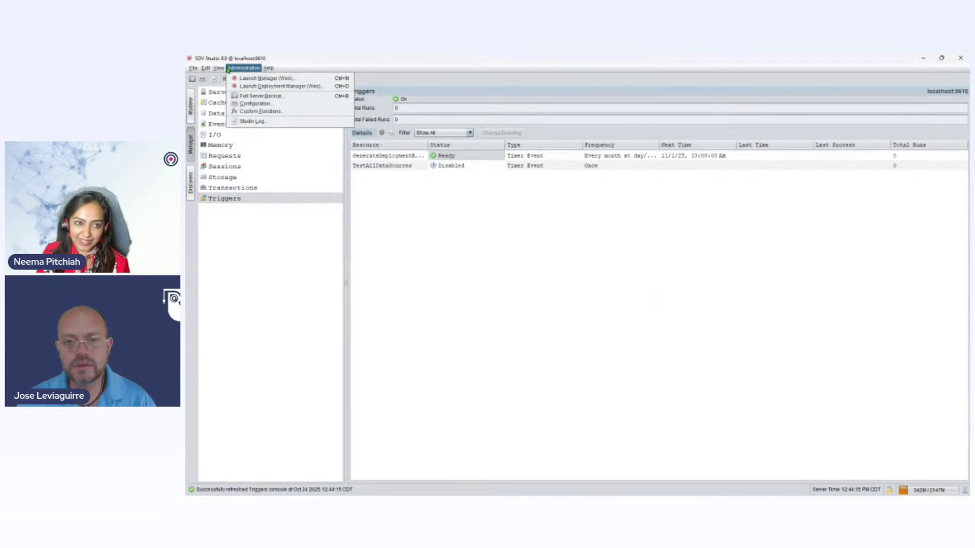
click(244, 68)
Return to the Modeler view and collapse the BusinessLayer, HealthCare and Demos folders in the resource tree
click(190, 105)
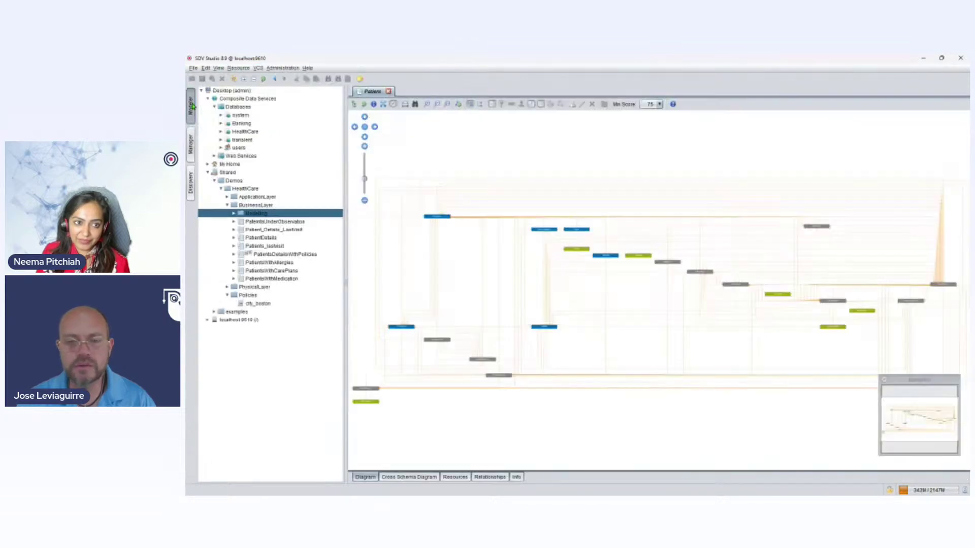
click(227, 205)
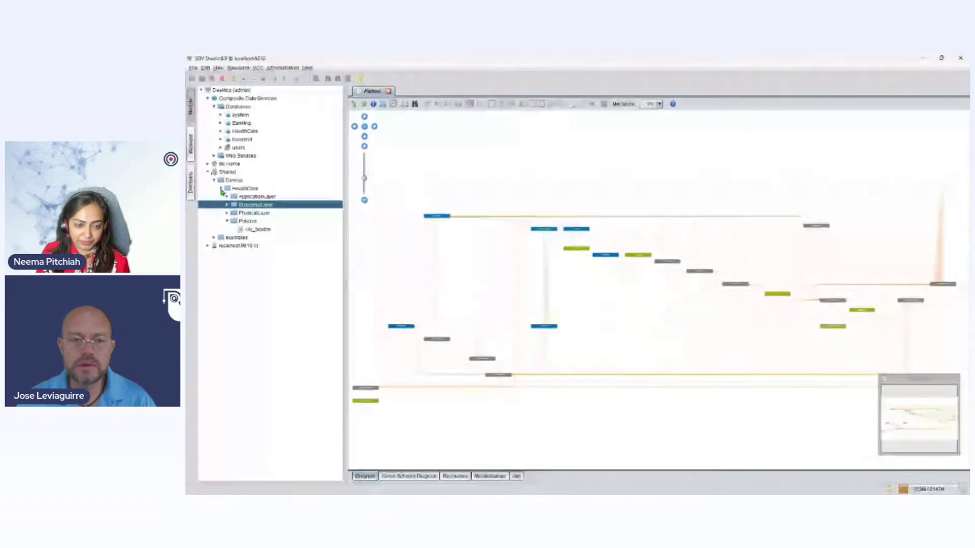
click(221, 189)
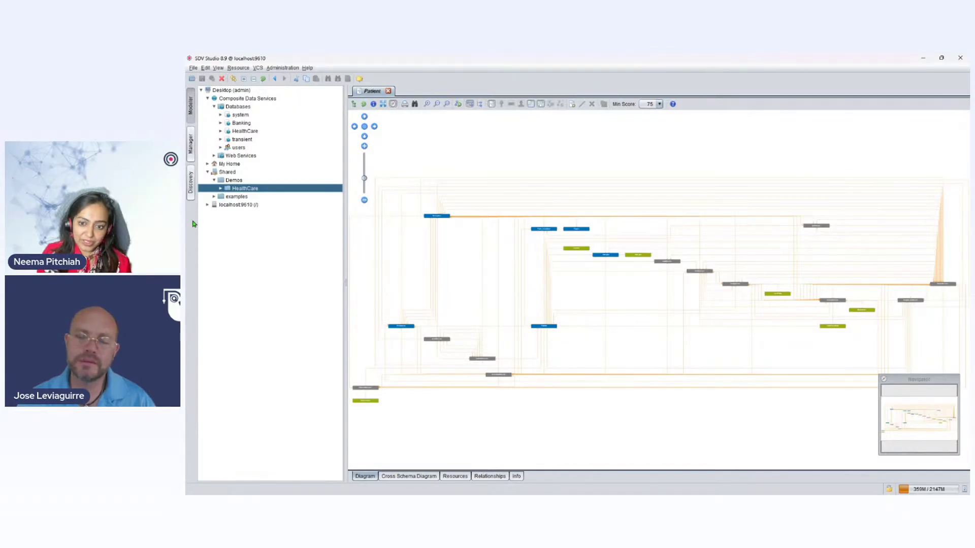
click(215, 181)
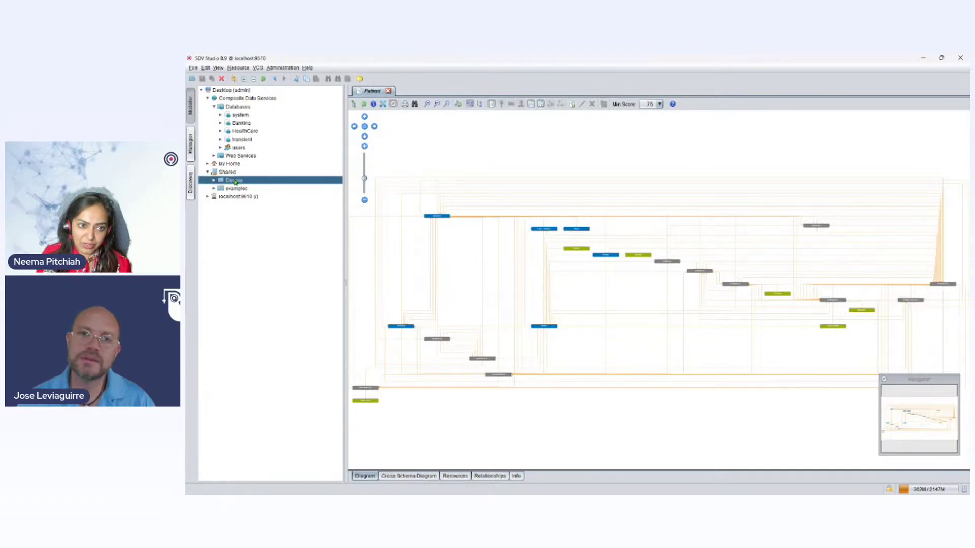
click(231, 176)
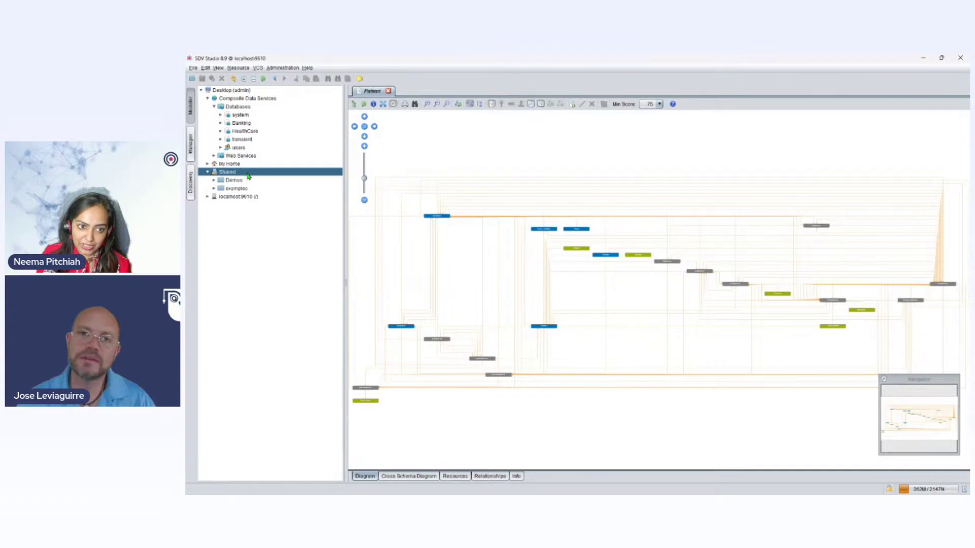
right_click(247, 175)
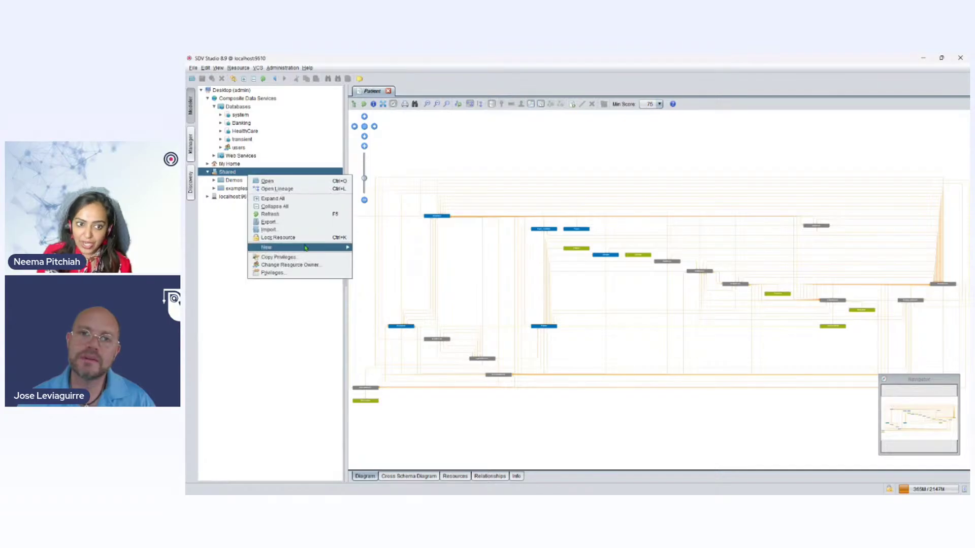
mouse_move(306, 247)
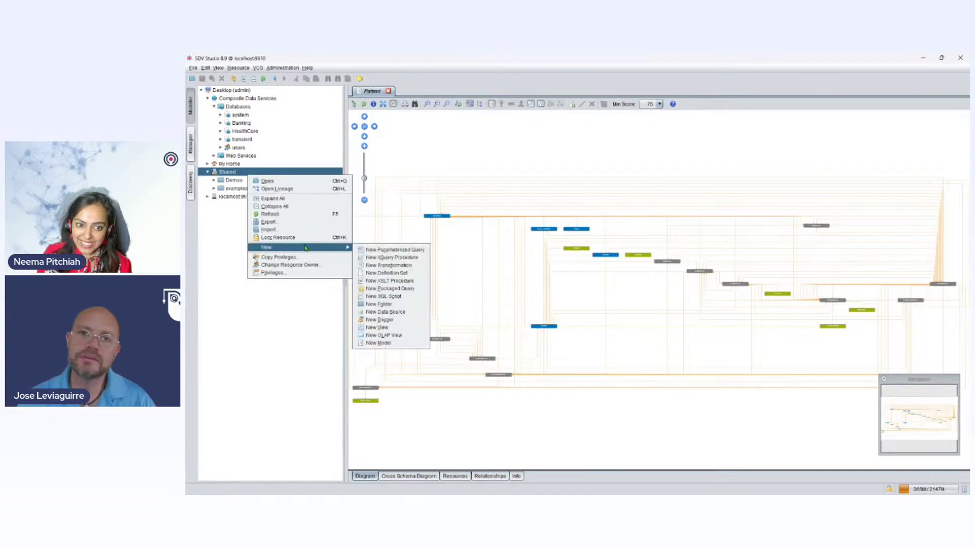
click(375, 304)
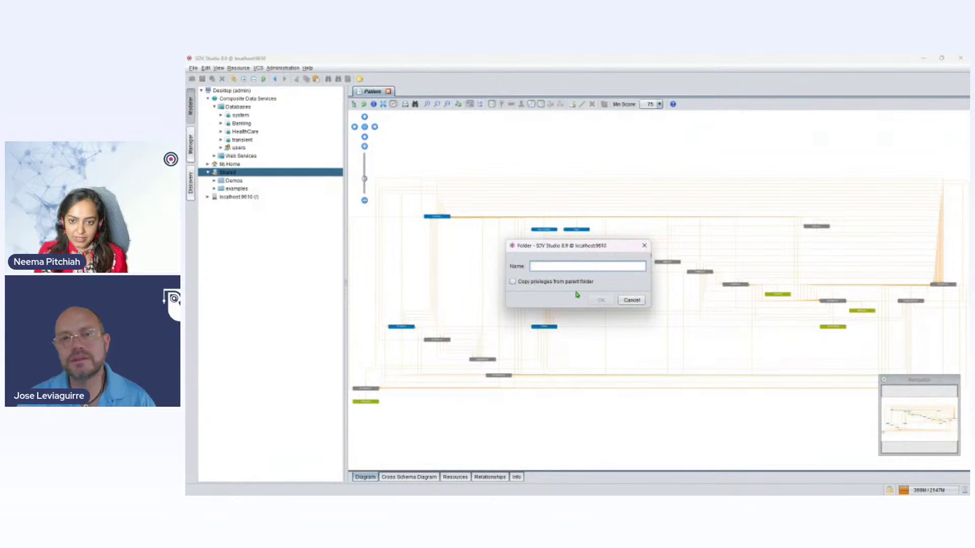
click(639, 302)
Create a folder named "oIL AND gAS" inside the shared Demos folder
click(240, 181)
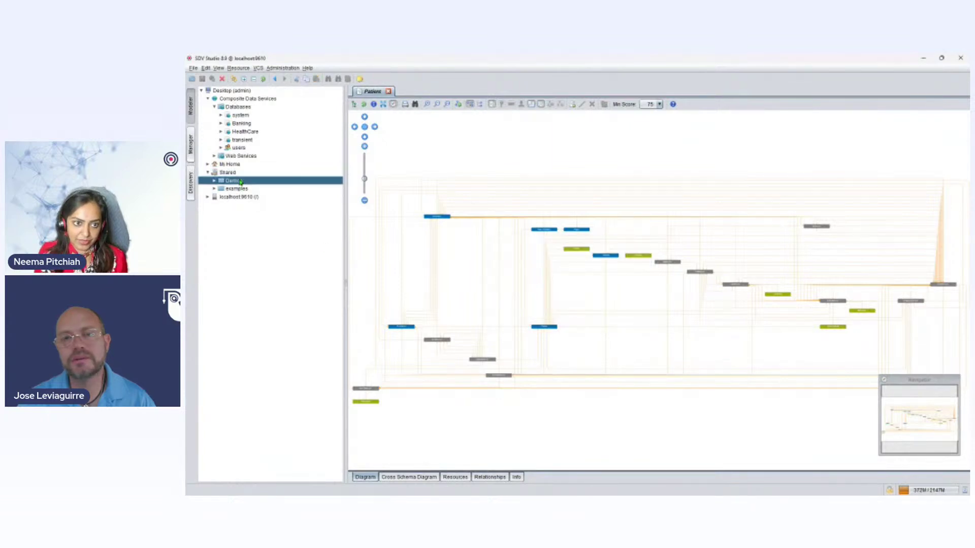
right_click(240, 182)
mouse_move(325, 290)
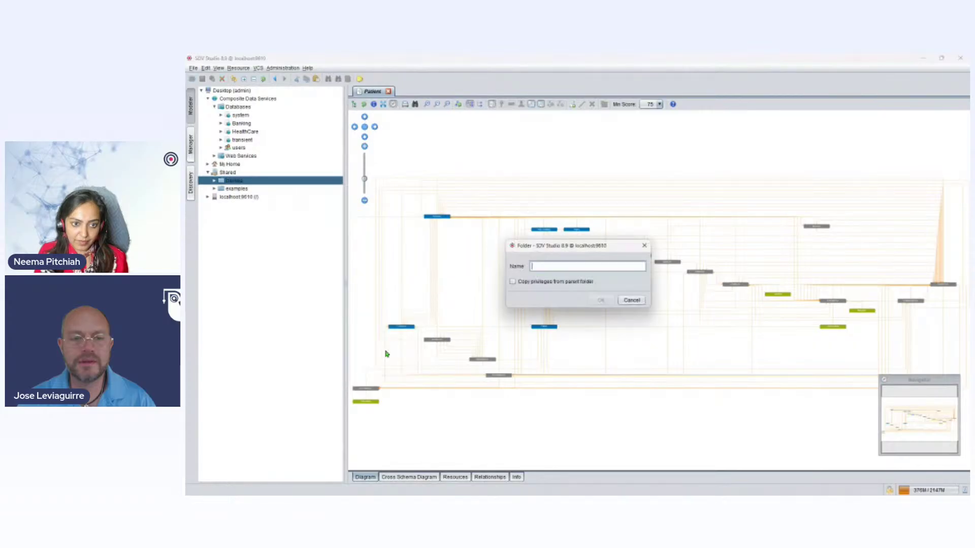
click(380, 348)
text(oil_AND)
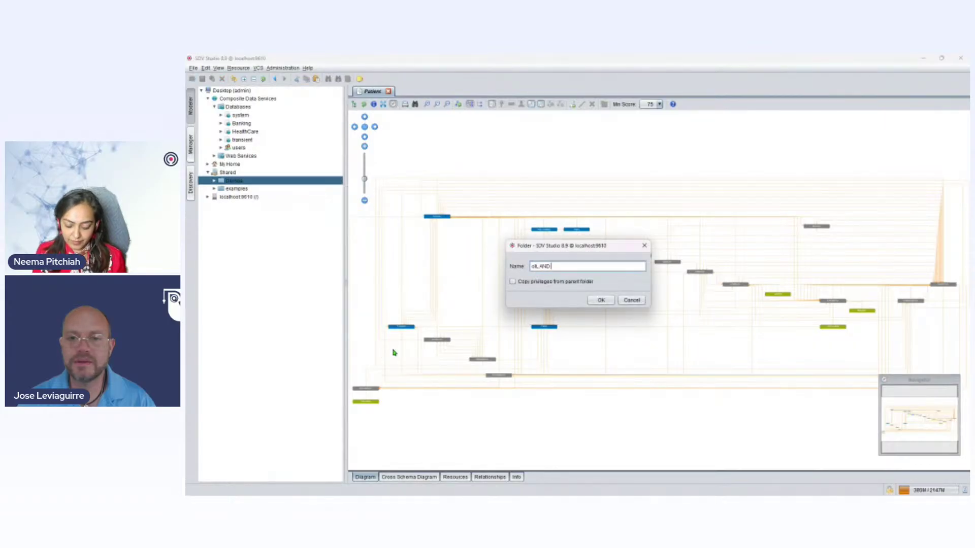
text(_gas)
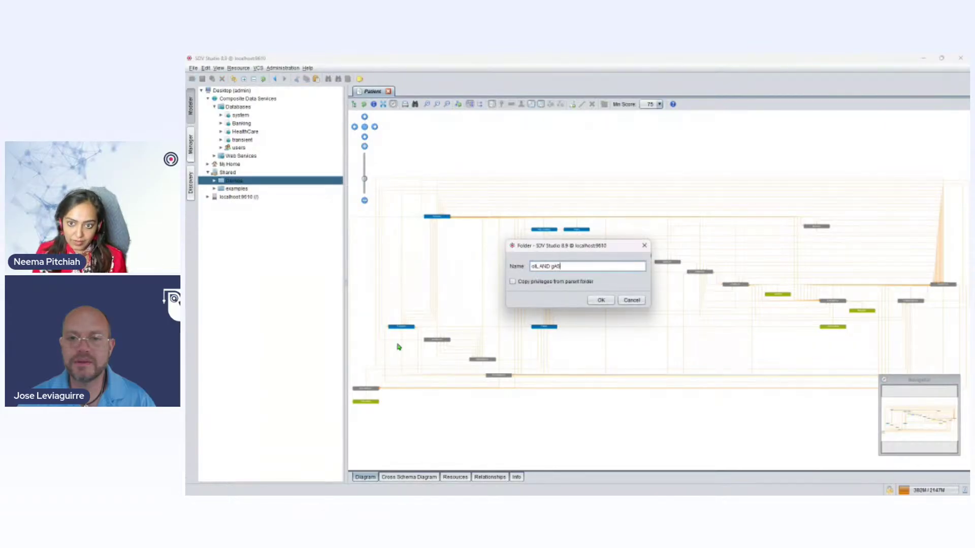
click(600, 300)
Start a new physical data source in the "oIL AND gAS" folder and look through the available data source adapters
right_click(226, 201)
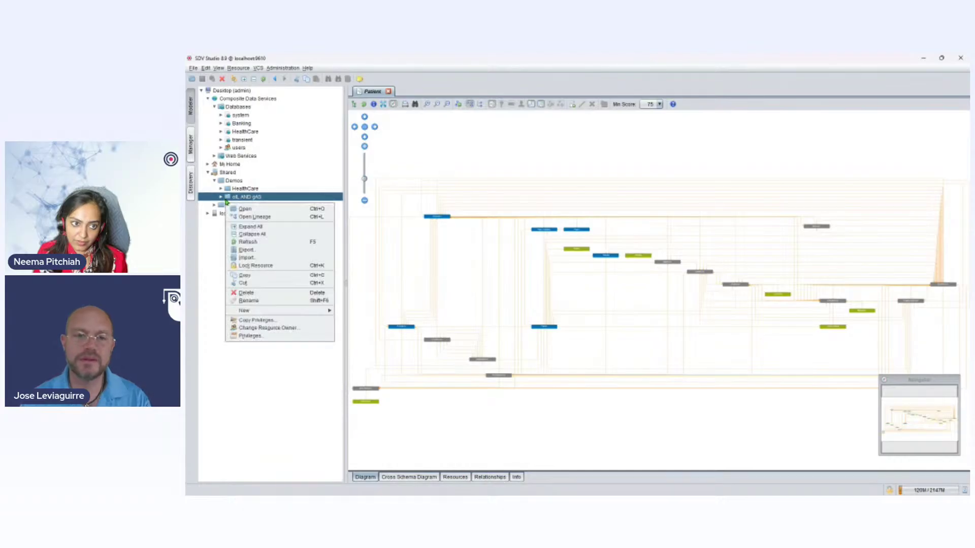
mouse_move(258, 310)
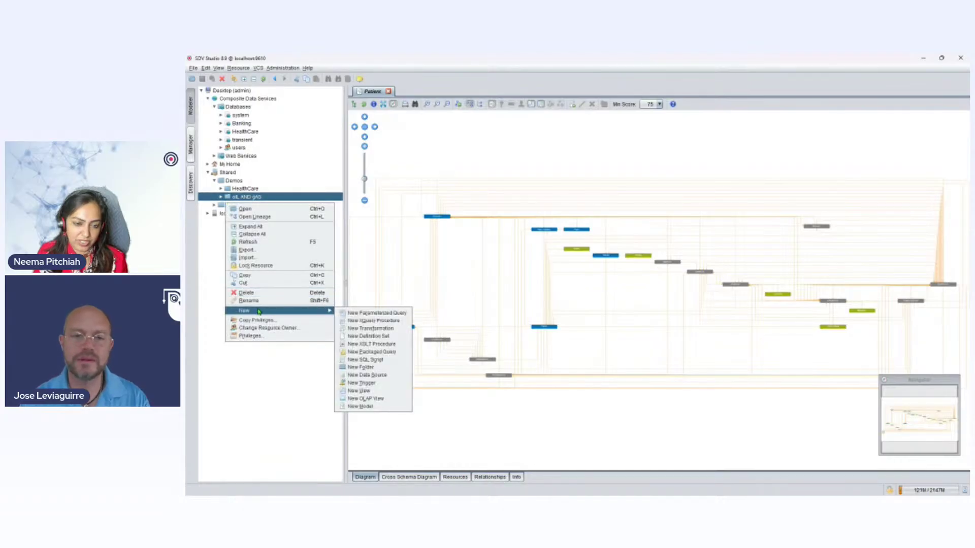
click(390, 375)
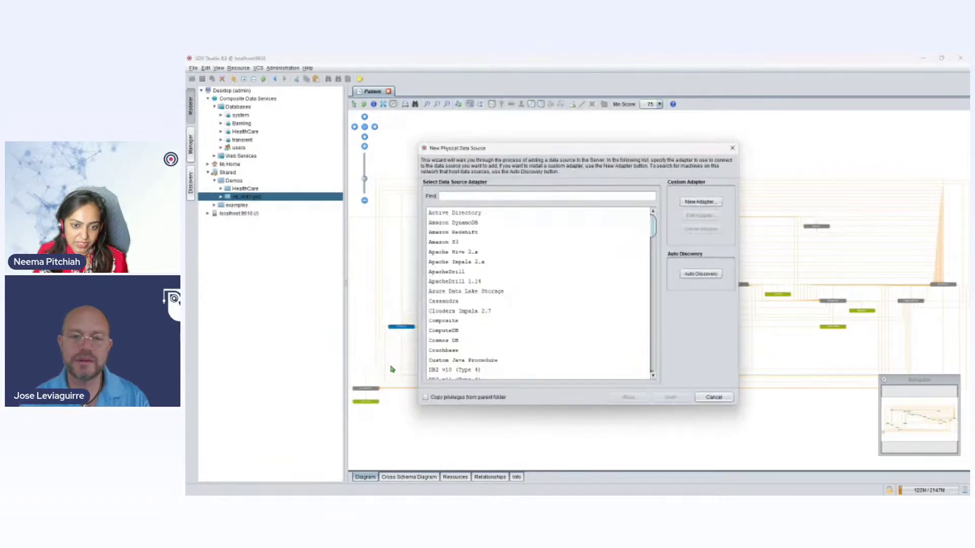
scroll(578, 299, down, 5)
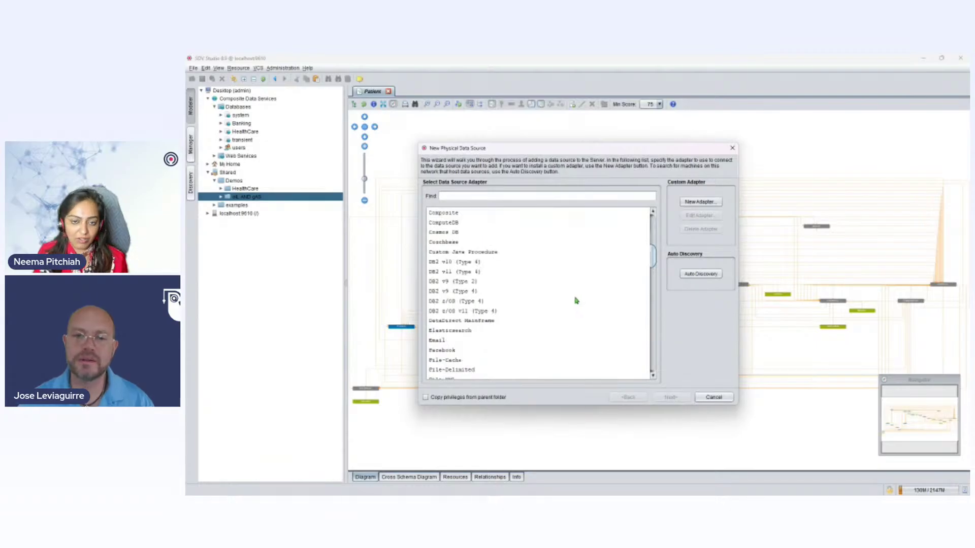
scroll(576, 301, up, 5)
scroll(575, 300, down, 15)
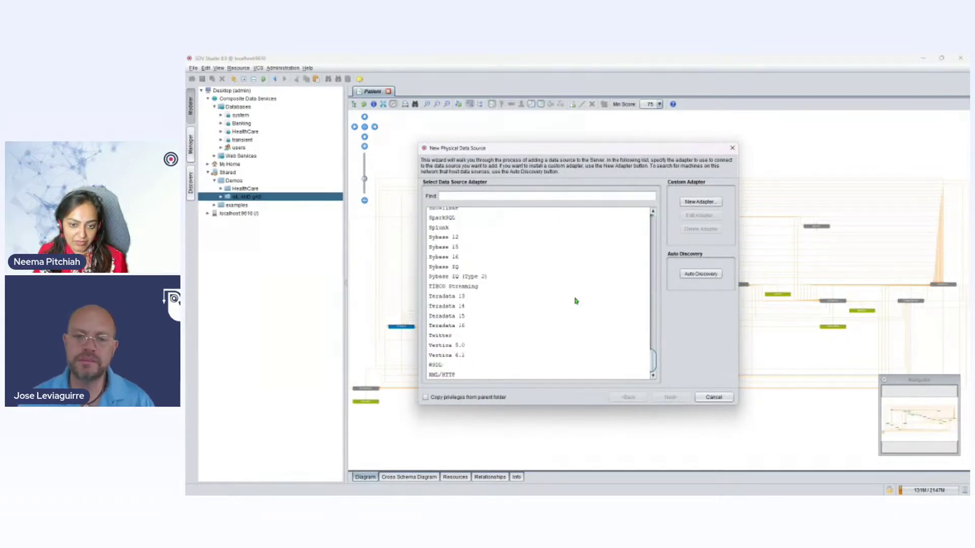
scroll(489, 260, up, 12)
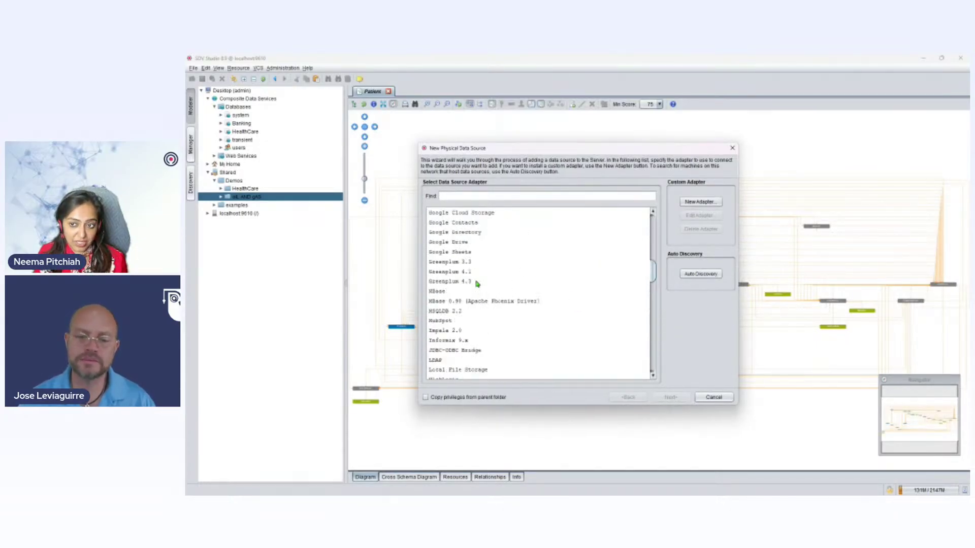
scroll(625, 211, up, 10)
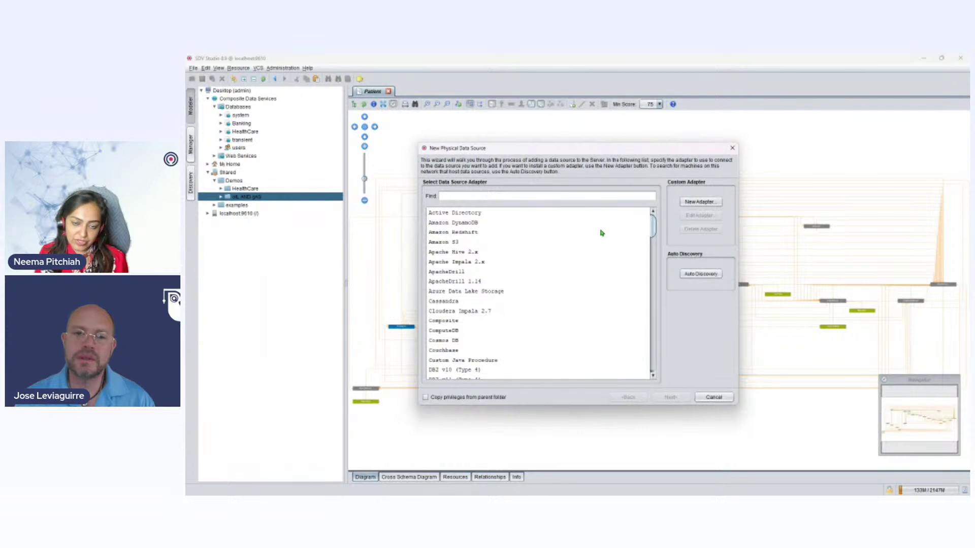
Look over the parent adapter options for a new custom adapter, and leave without creating one
click(706, 204)
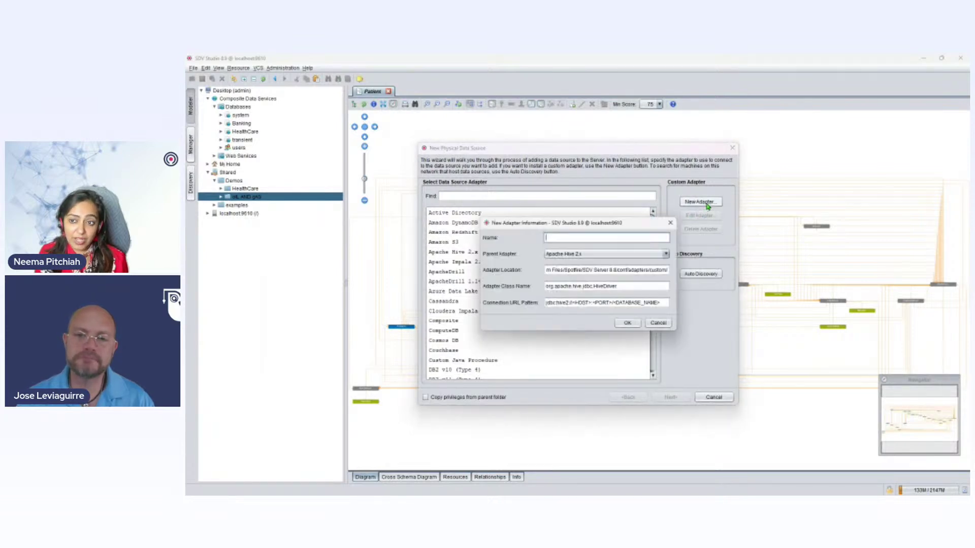
click(628, 255)
scroll(631, 285, down, 5)
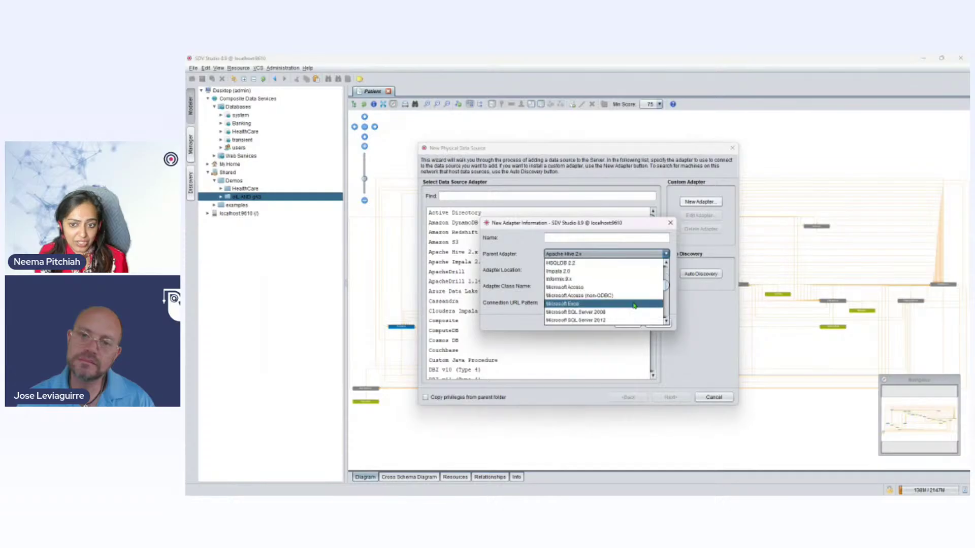
click(670, 223)
Filter the adapters by "sql" and choose Microsoft SQL Server 2019 for the new data source
click(493, 197)
text(sql)
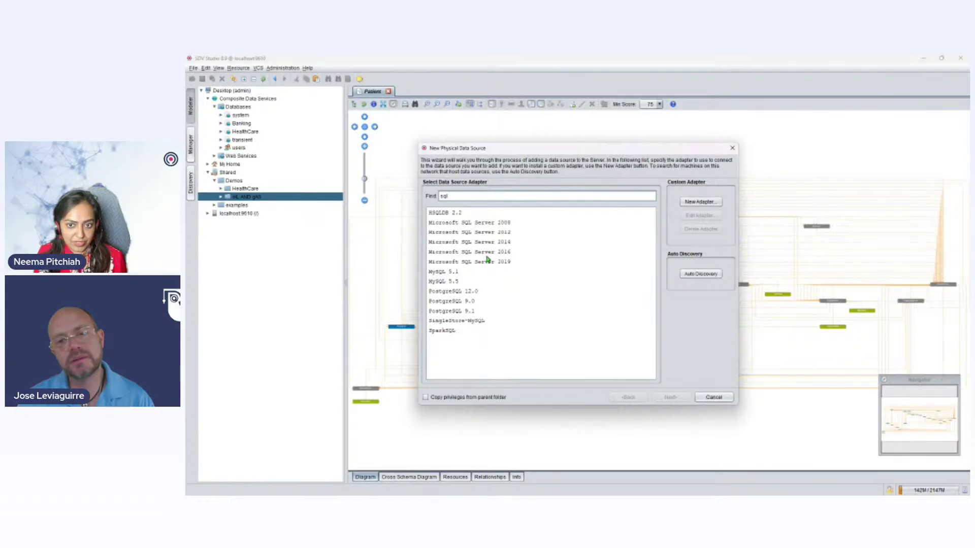
click(490, 262)
click(670, 397)
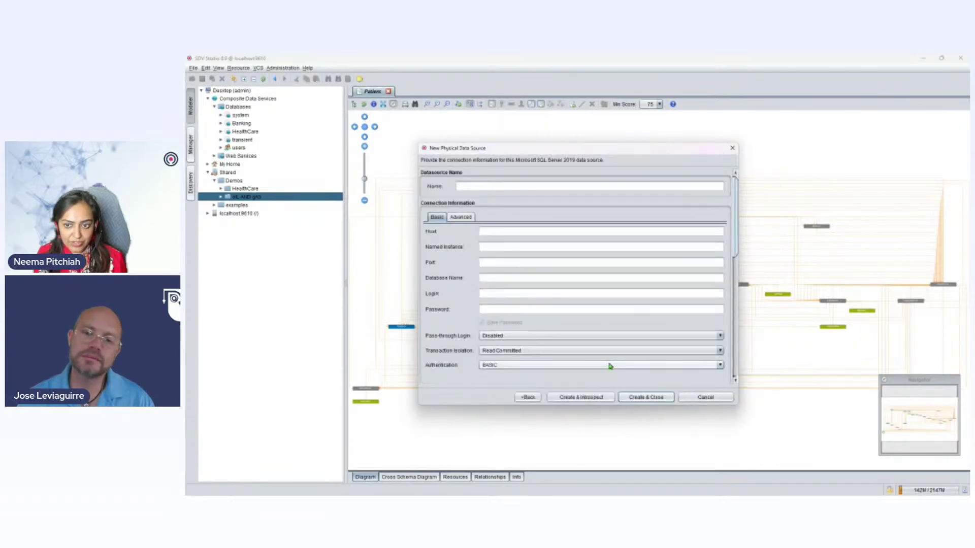
Set the connection host to LOCALHOST and the login to "sa", and enter the database account password
click(492, 230)
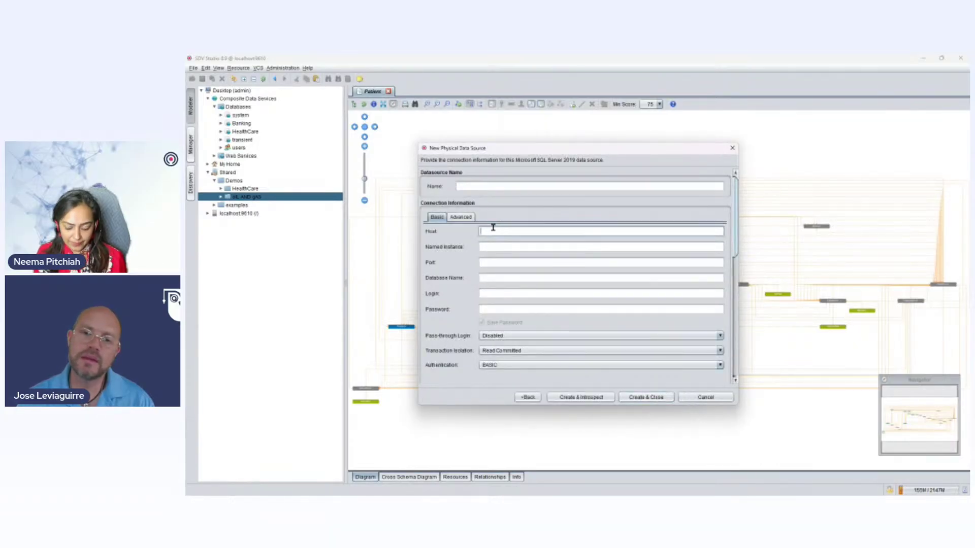
text(LOCALHOS)
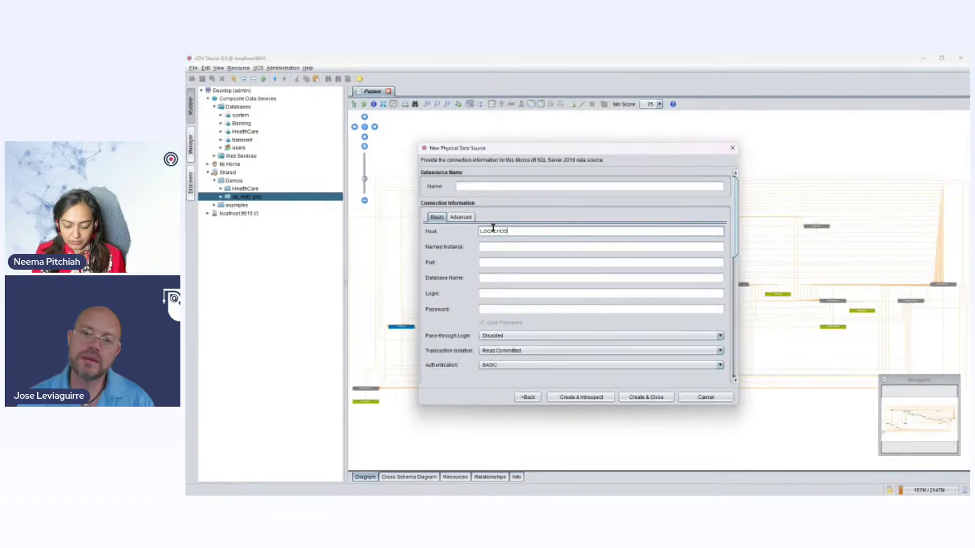
text(T)
key(Tab)
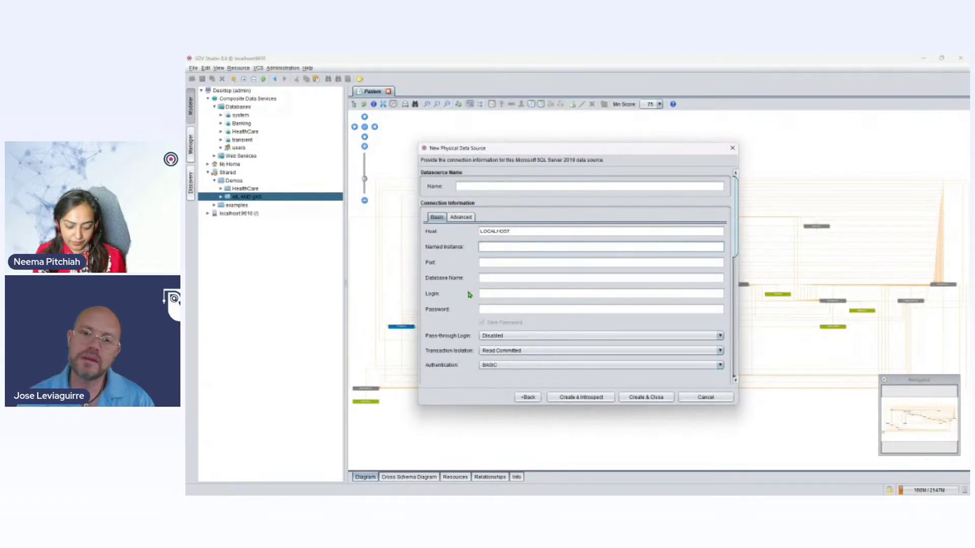
key(Caps_Lock)
click(506, 293)
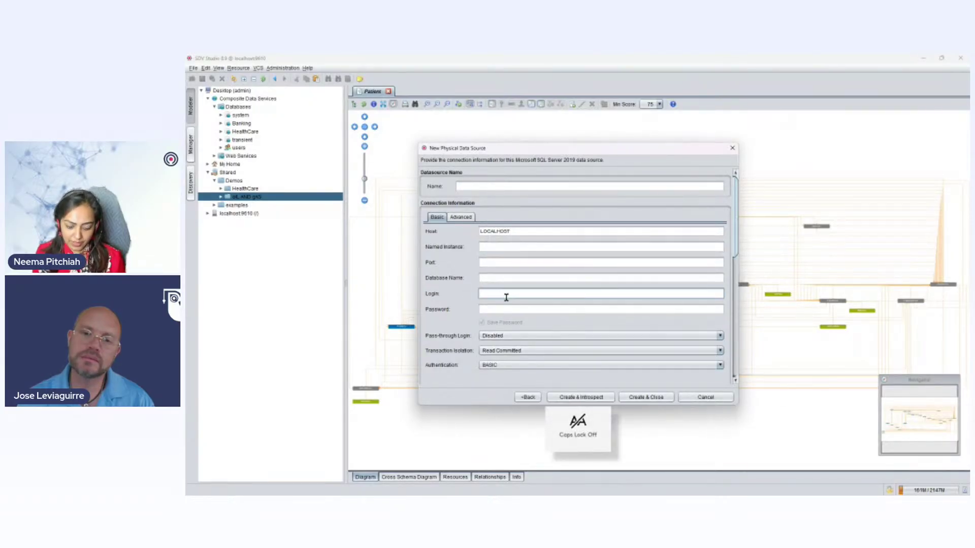
text(sa)
key(Tab)
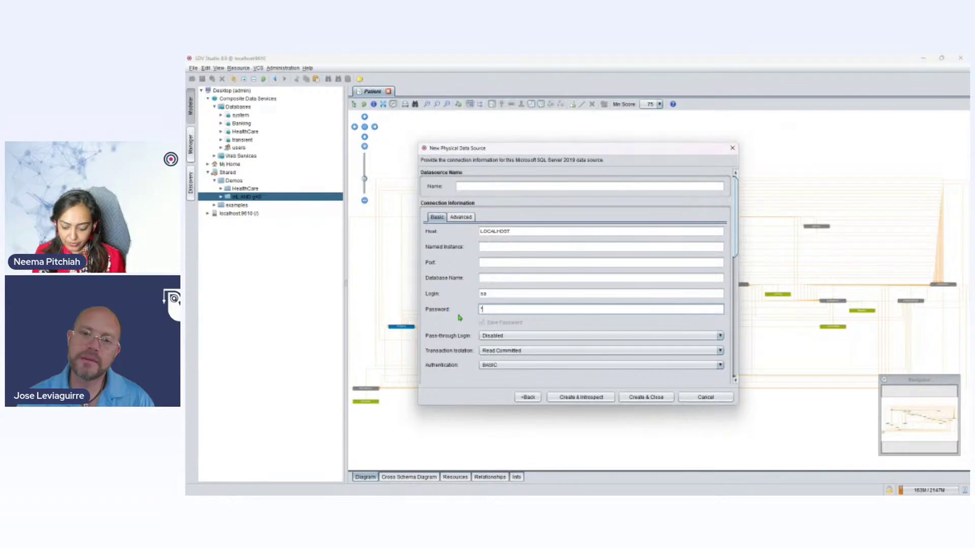
text(**)
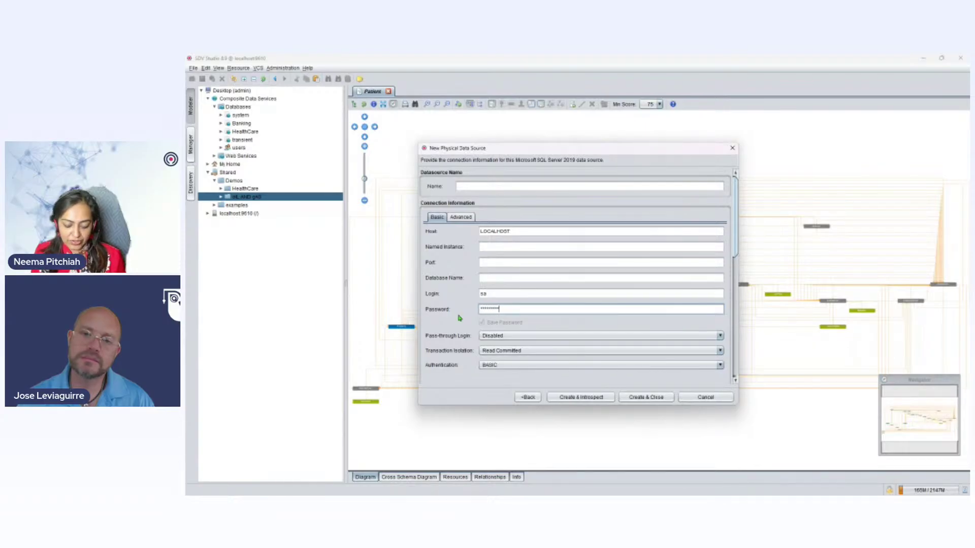
text(**)
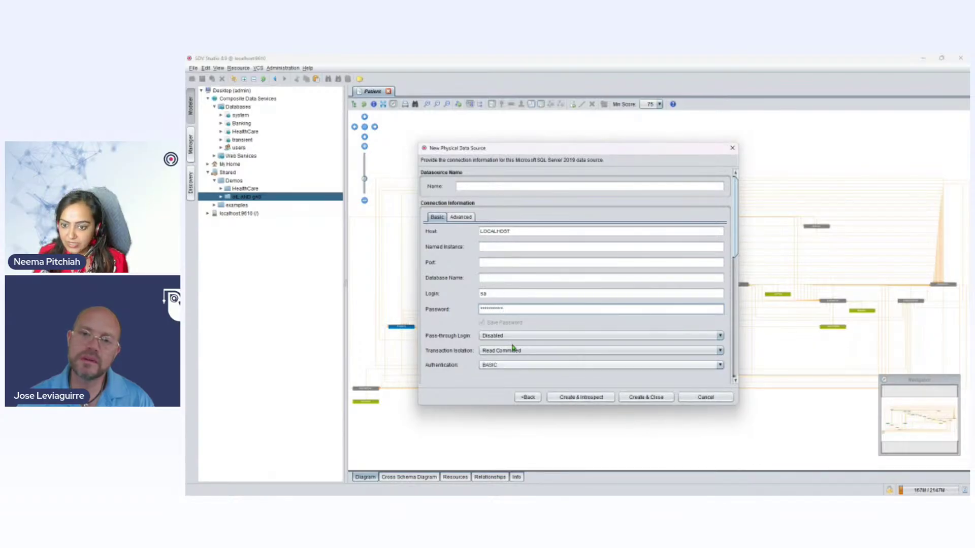
Set the connection port to 1433 and the database name to OilProduction
click(497, 248)
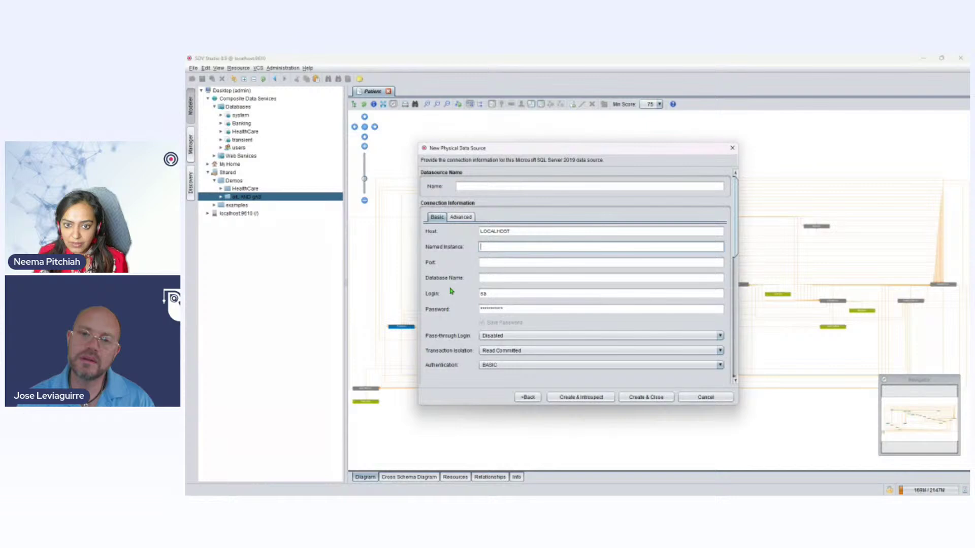
click(487, 264)
text(1433)
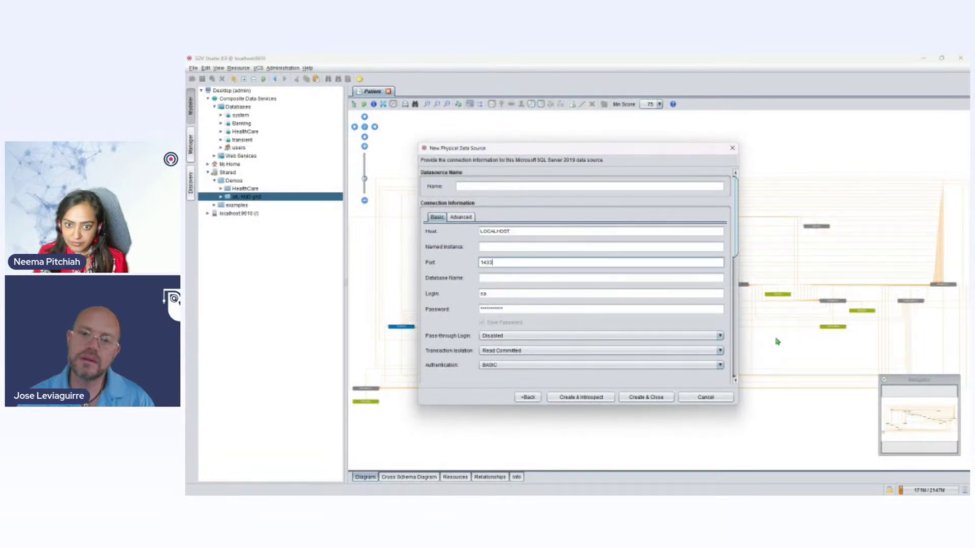
click(504, 277)
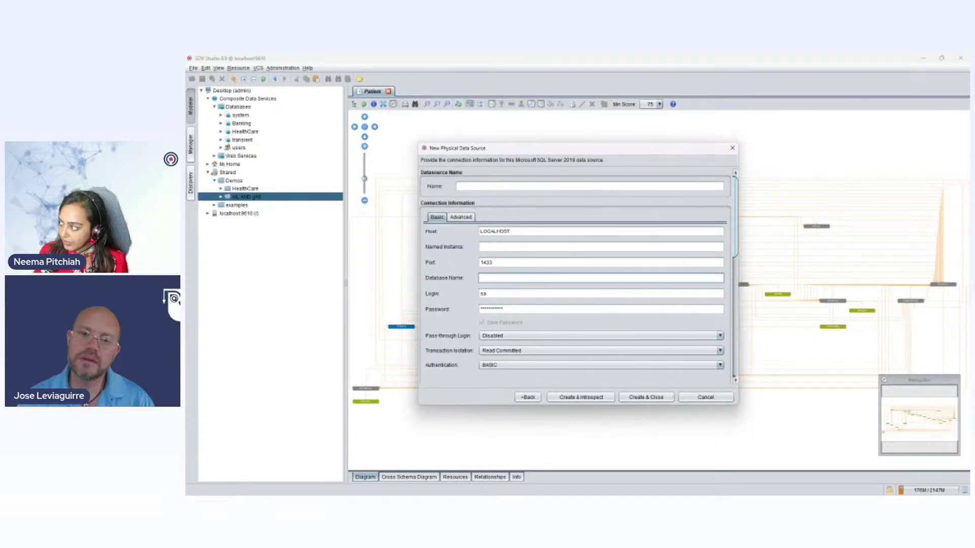
key(alt+Tab)
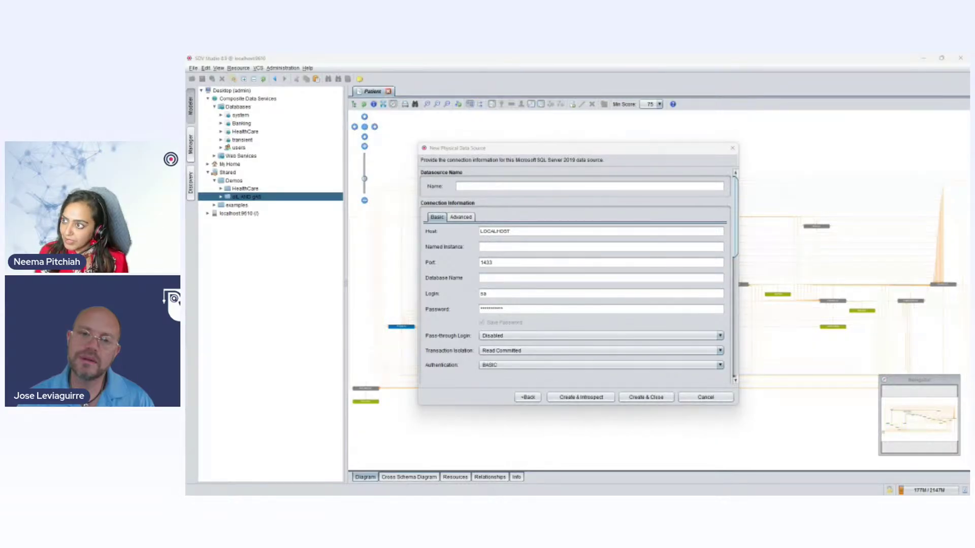
click(497, 277)
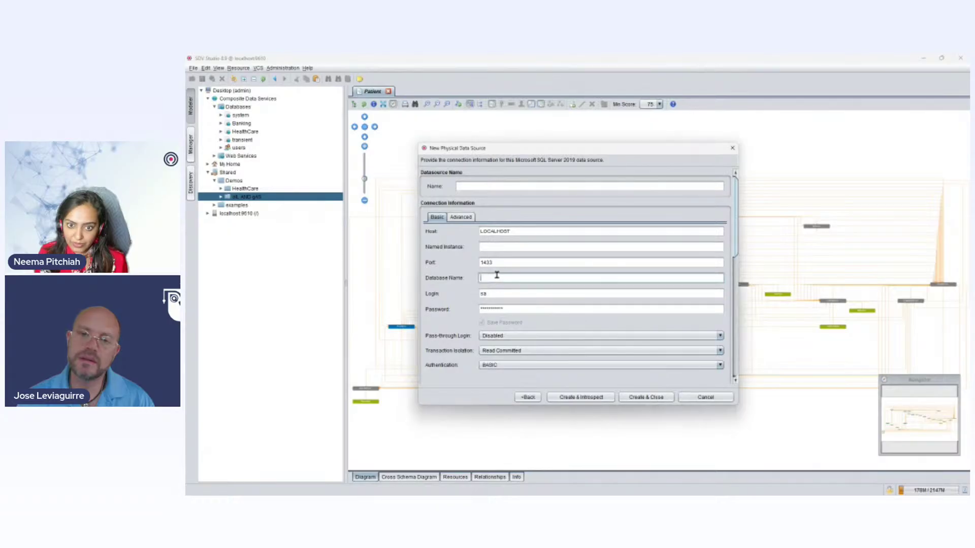
text(OilProduction)
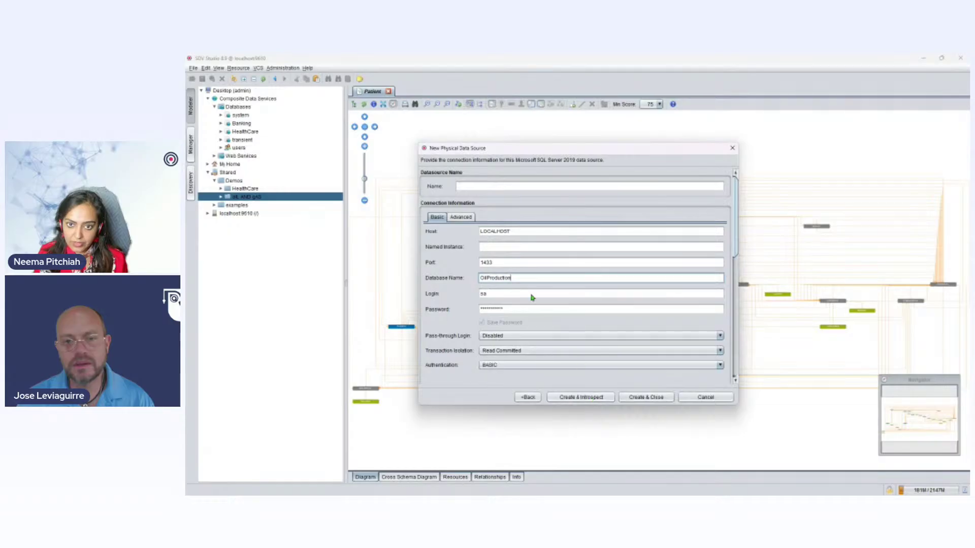
Name the data source "Oil and Gas" and create it with introspection
click(497, 187)
text(Oi)
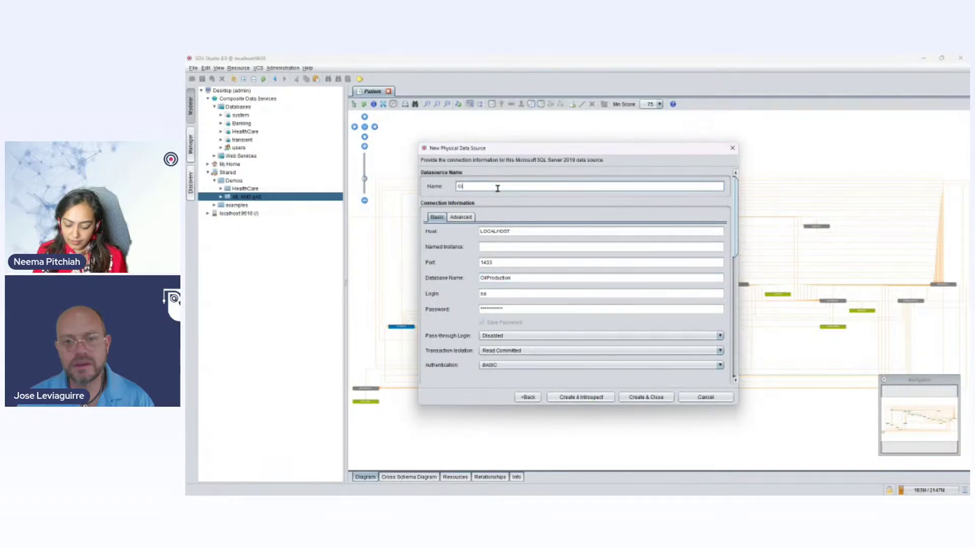
text(l and Gas)
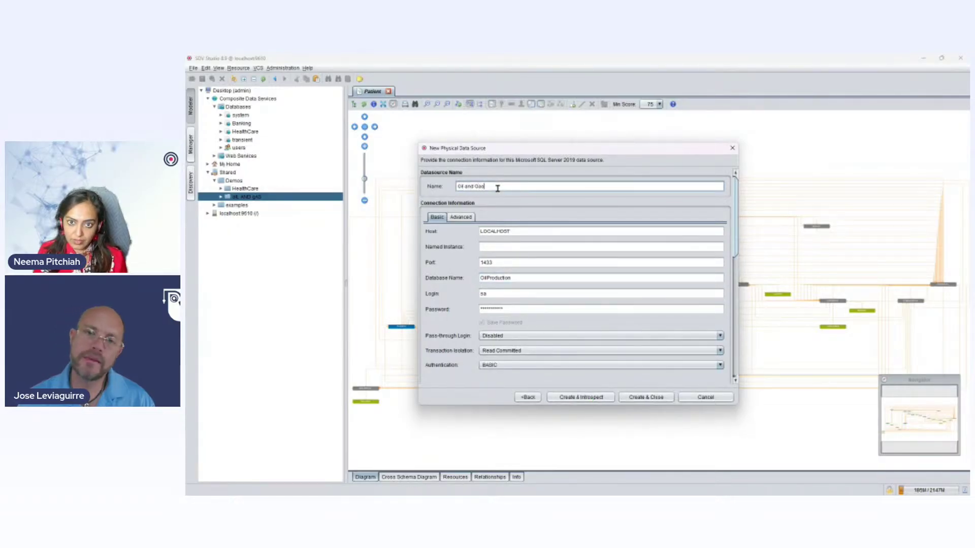
click(577, 399)
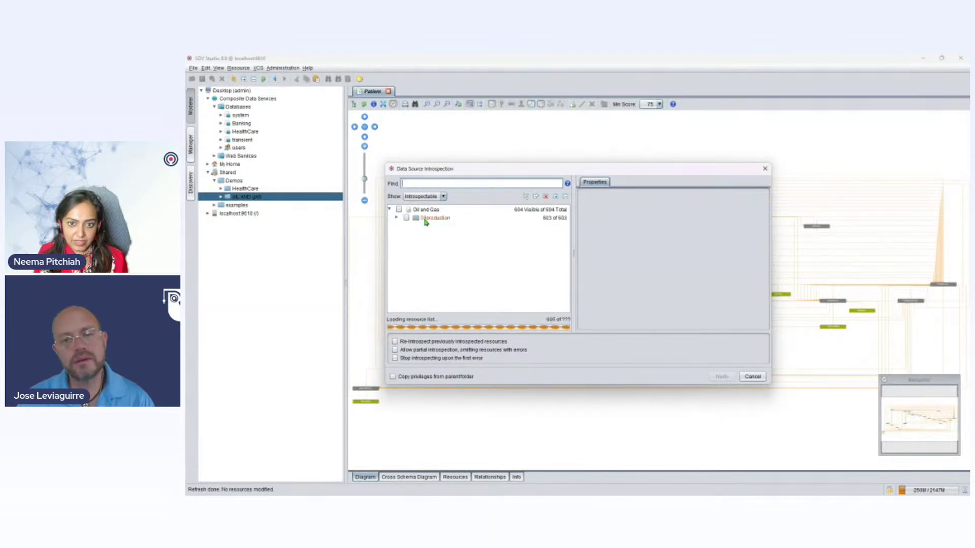
Select the OilProduction database for introspection, check the tables in its dbo schema, and run the introspection
click(406, 218)
click(396, 218)
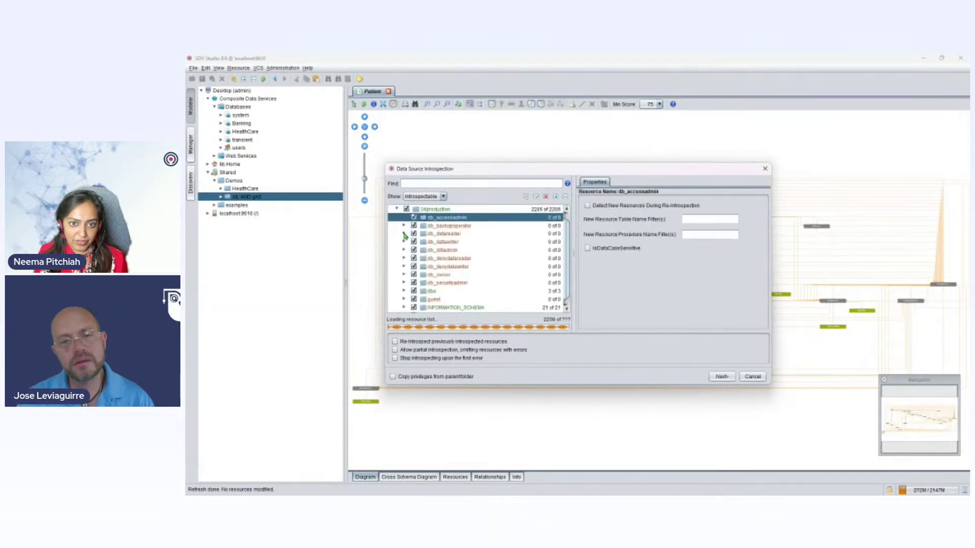
scroll(440, 307, down, 1)
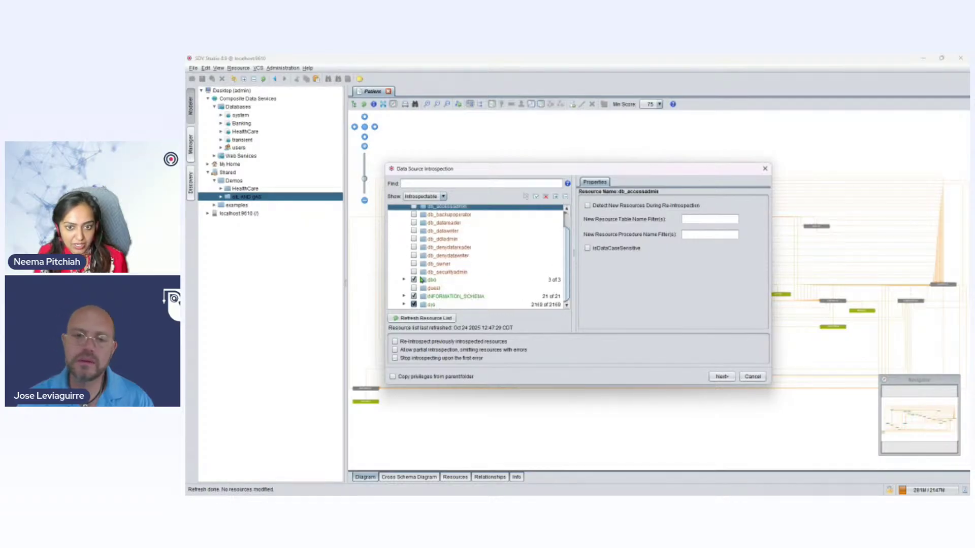
click(404, 280)
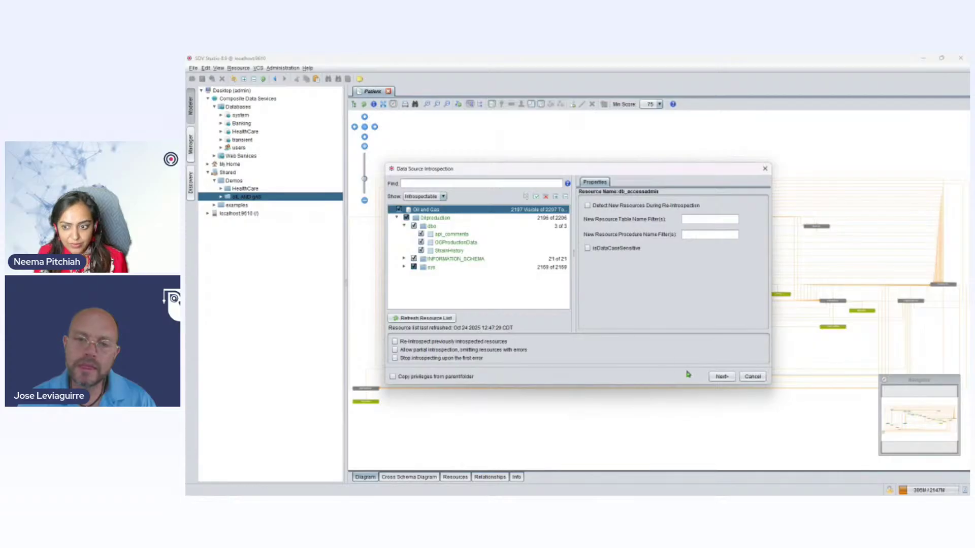
click(717, 376)
click(722, 377)
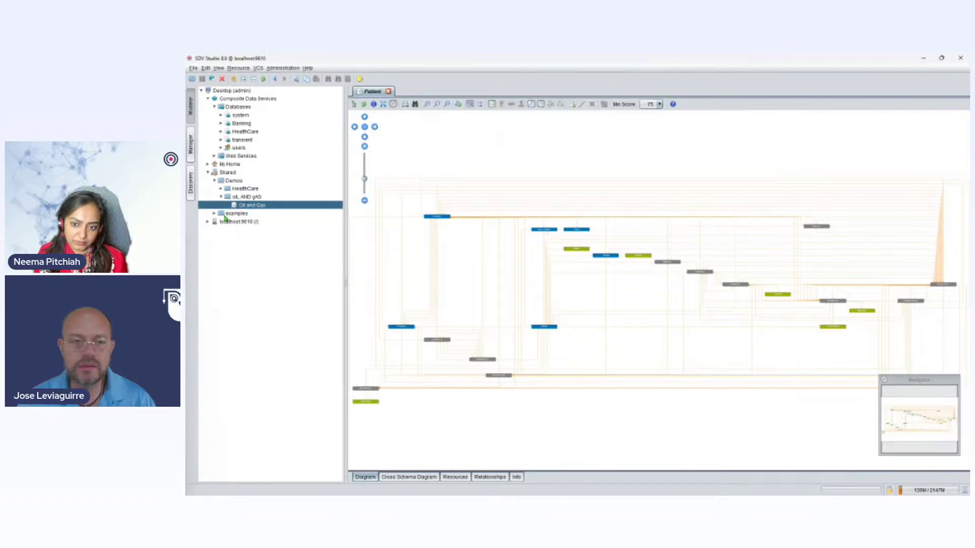
Examine the privileges of the Oil and Gas data source and close them without changes
right_click(259, 206)
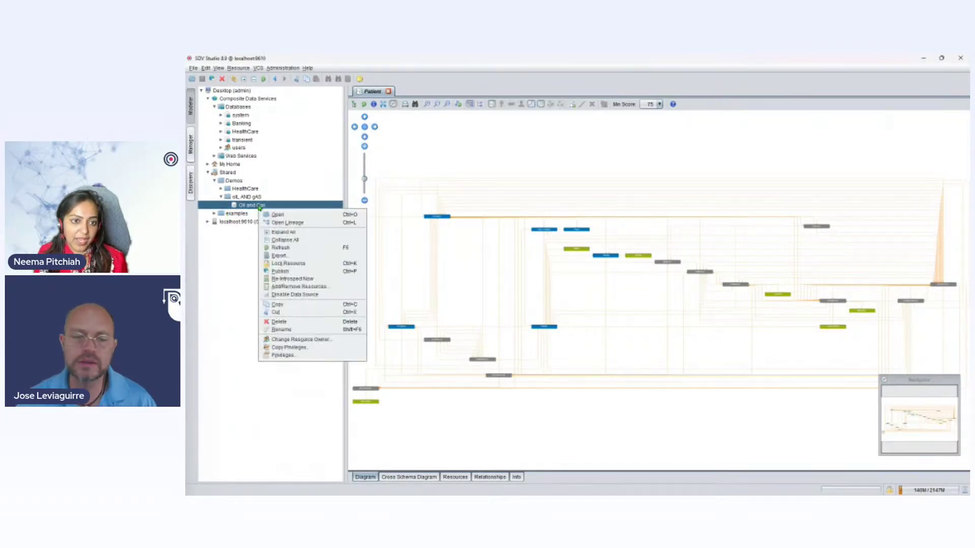
click(317, 357)
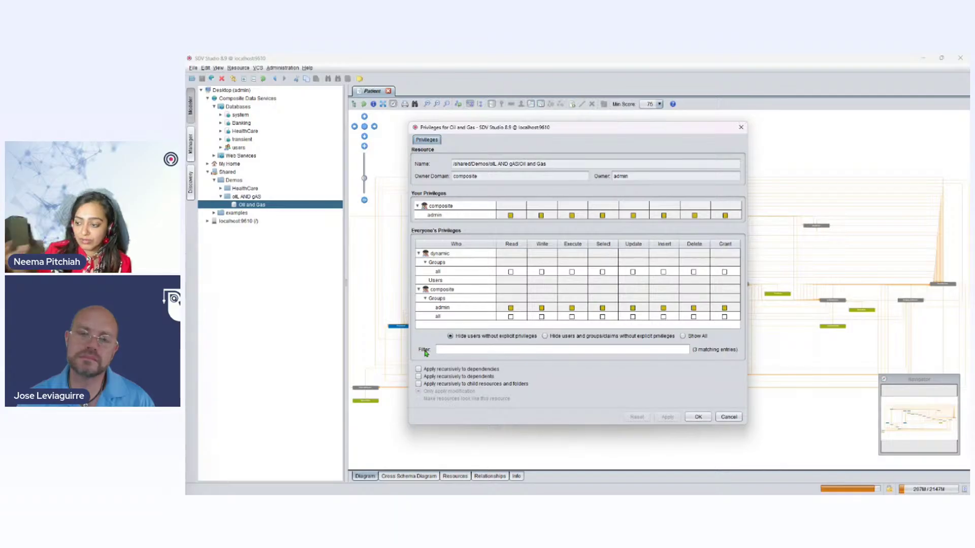
click(728, 417)
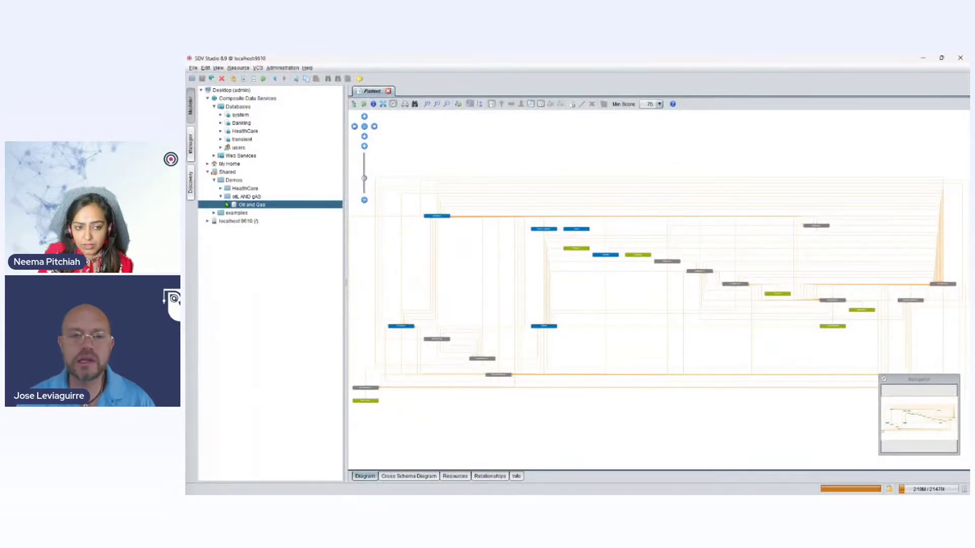
Recheck the Oil and Gas data source's privileges without changing them, view its management options, and collapse the data source
right_click(269, 208)
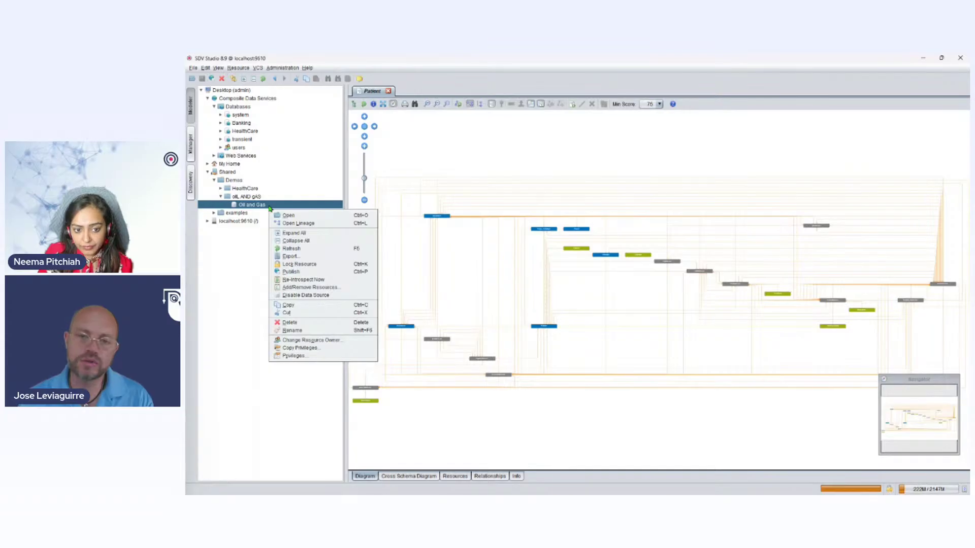
click(309, 356)
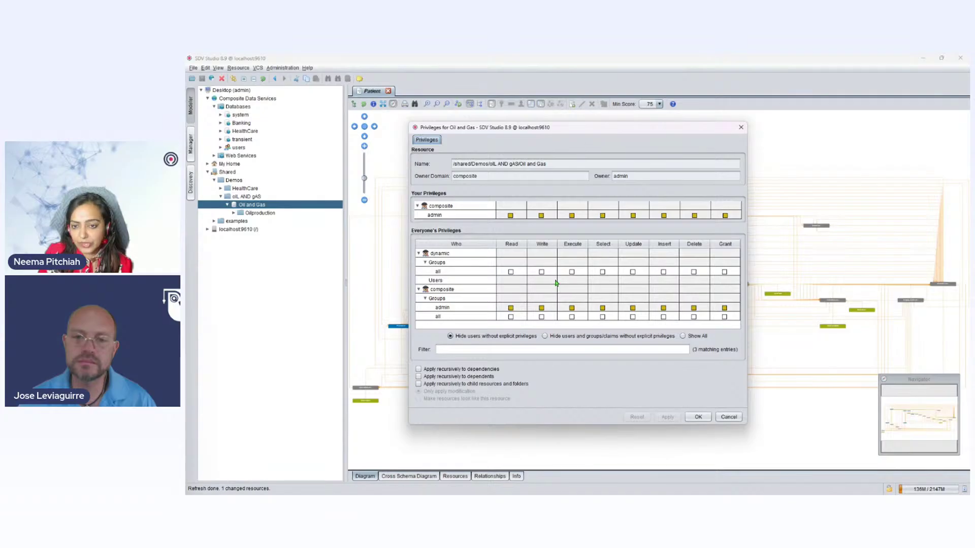
click(727, 417)
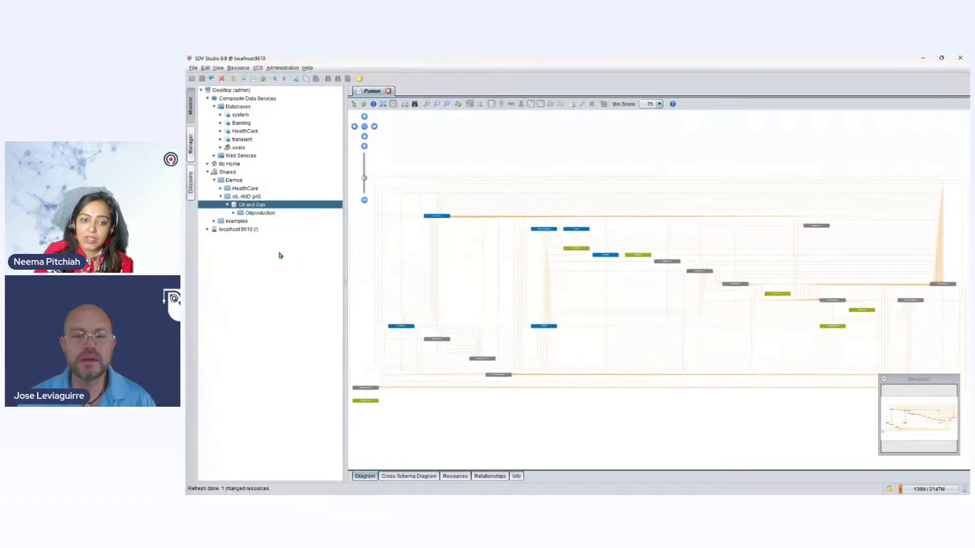
right_click(243, 202)
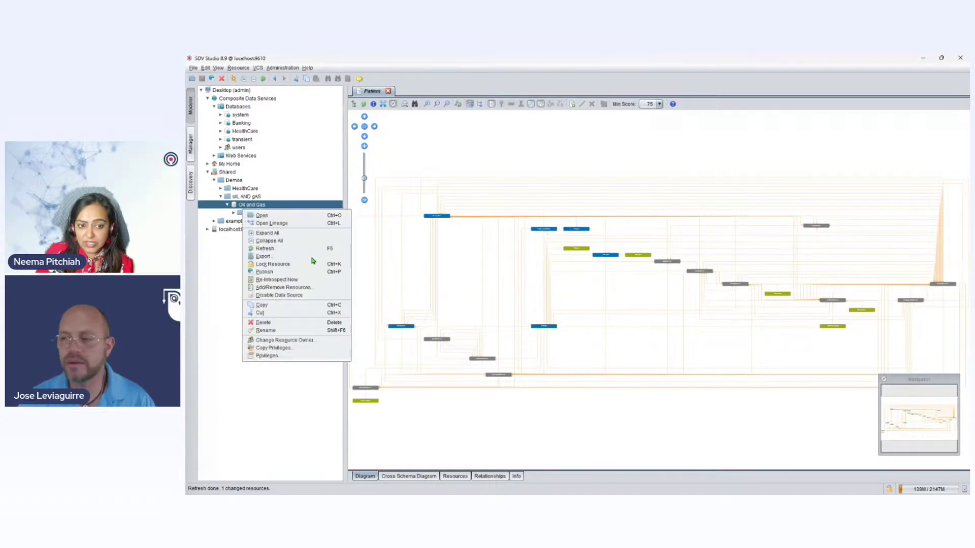
click(227, 206)
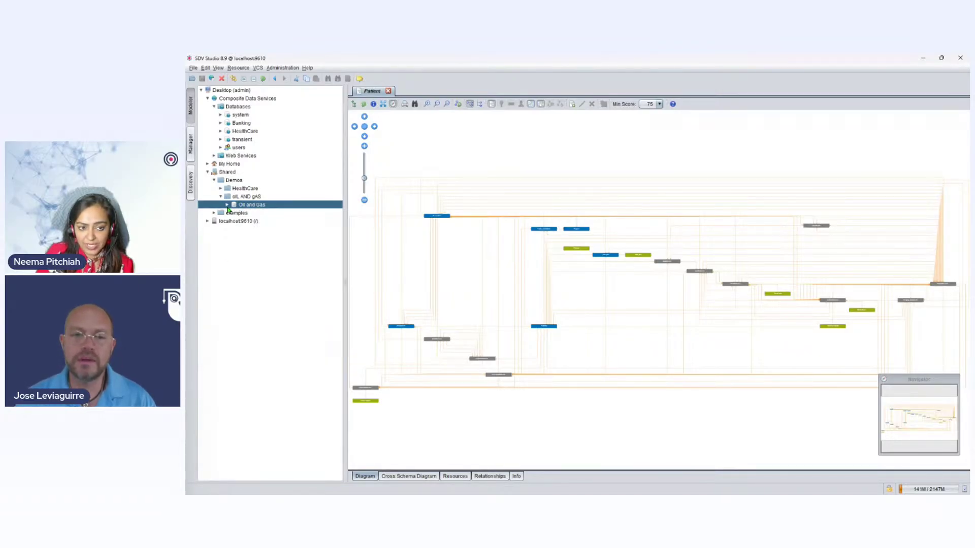
Expand the HealthCare demo folder and review the resource types that can be created in the oil and gas folder
click(220, 190)
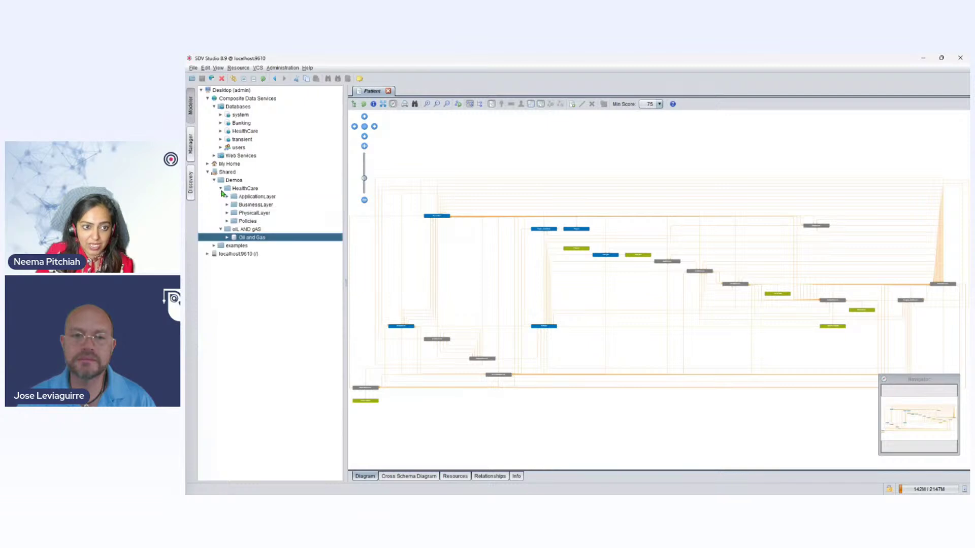
click(244, 230)
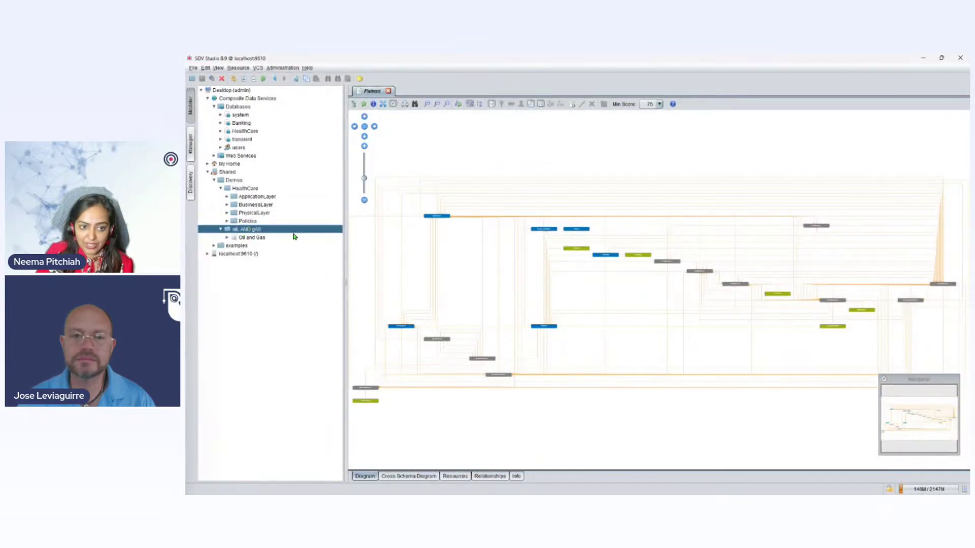
right_click(243, 230)
mouse_move(260, 340)
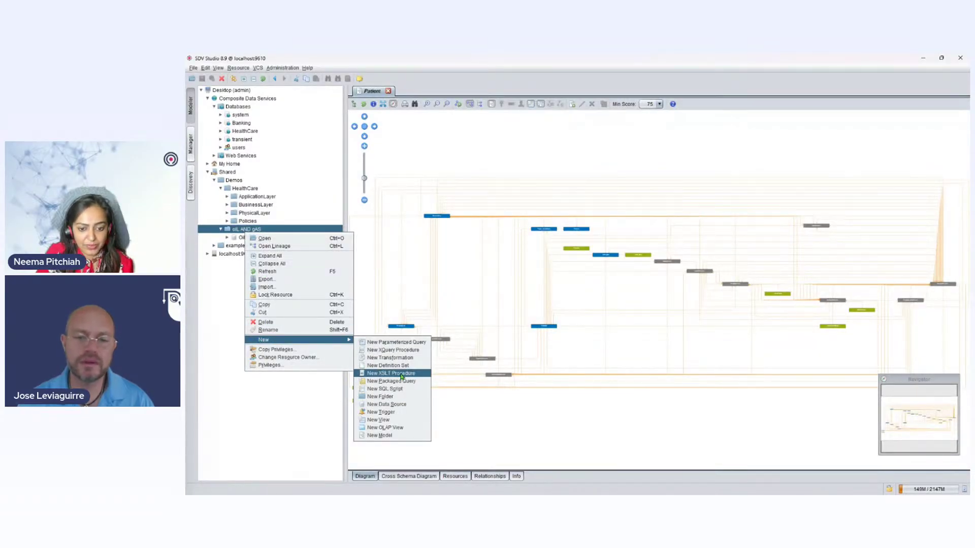
click(319, 406)
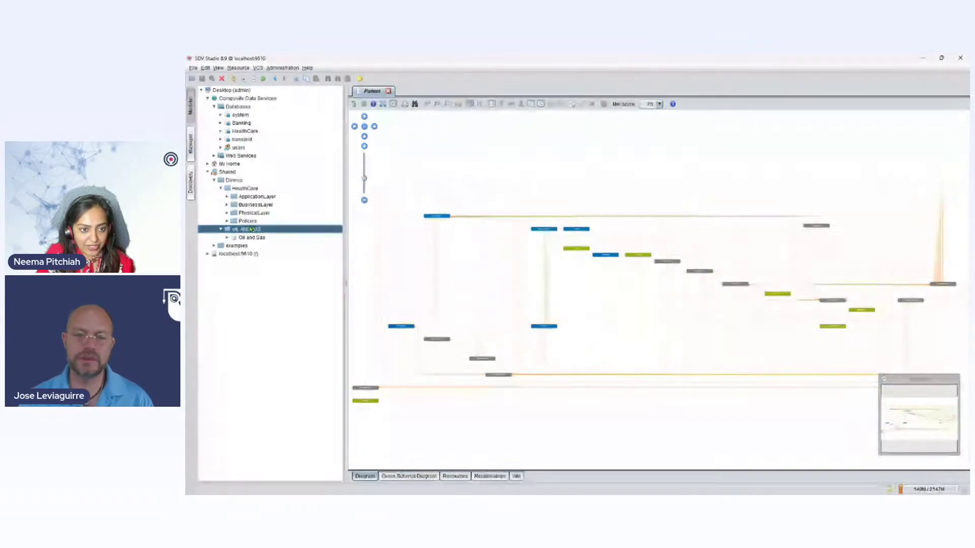
Expand the HealthCare BusinessLayer and its Modelling folder, and inspect the tables in the Patient model diagram up close
click(260, 213)
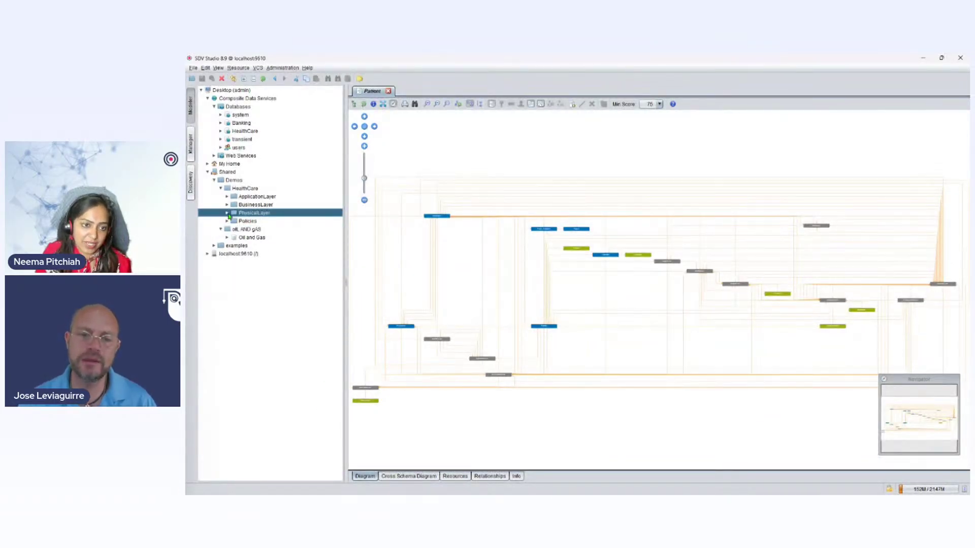
click(227, 205)
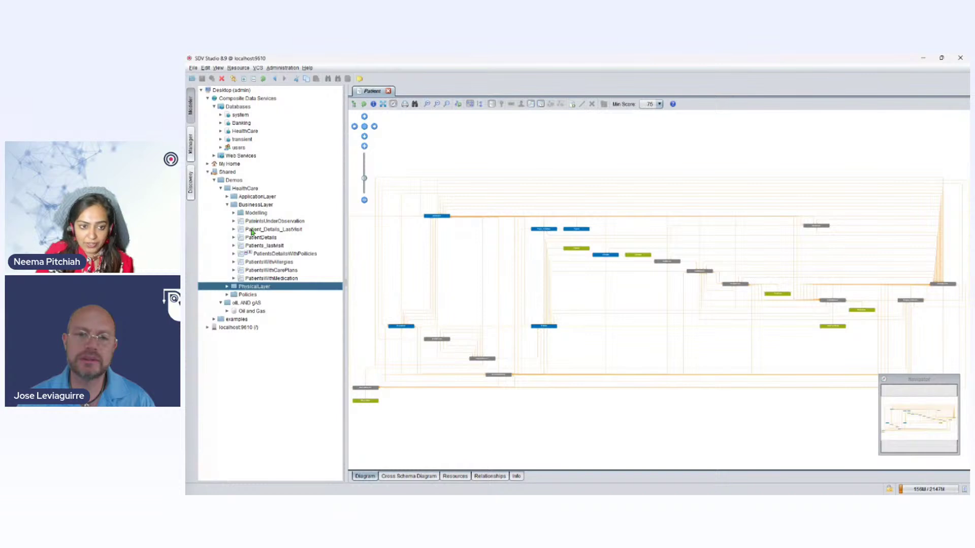
click(233, 214)
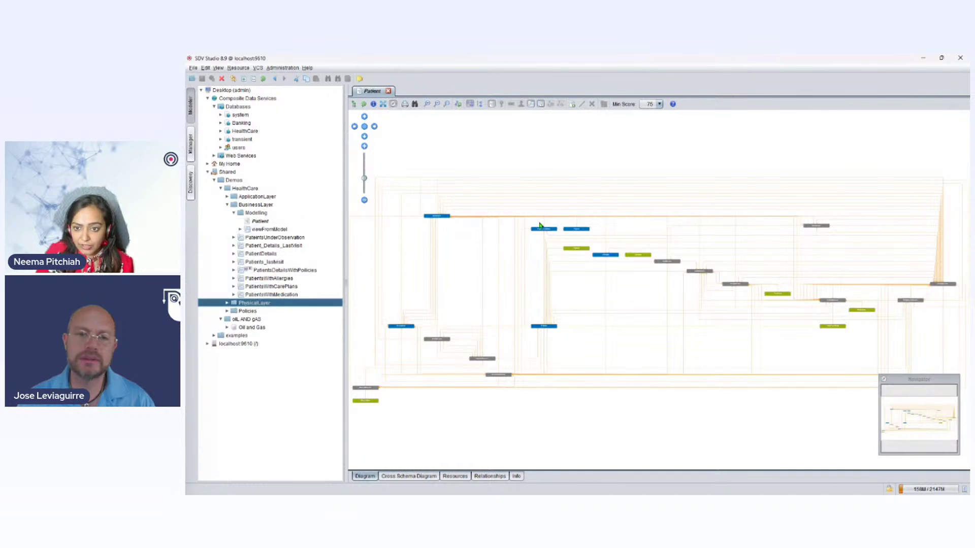
scroll(587, 328, up, 3)
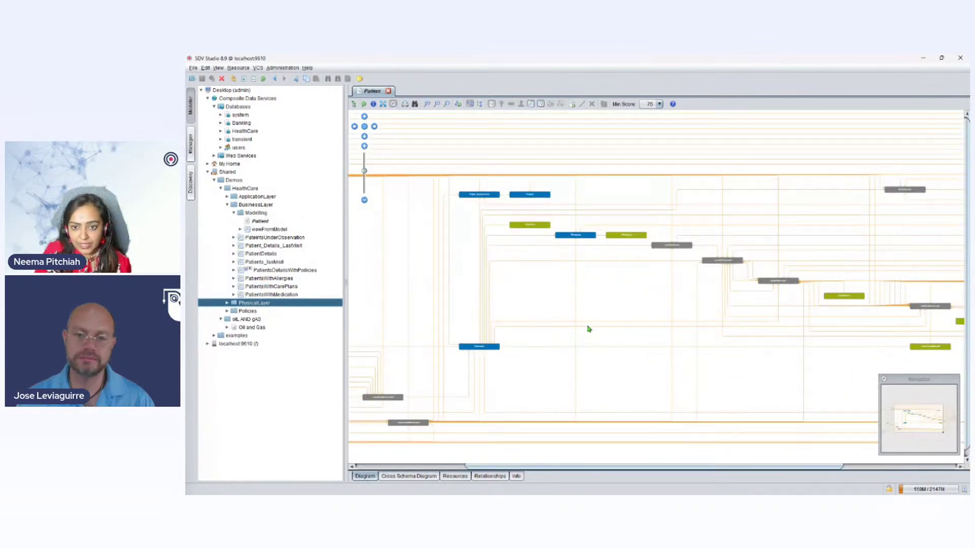
scroll(588, 328, up, 1)
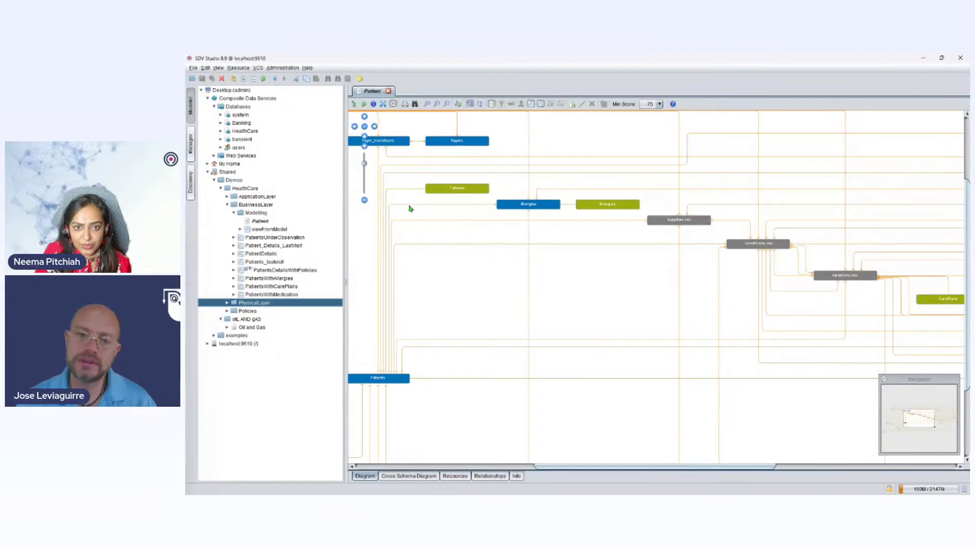
Select the relationship line between Patients and Allergies in the Patient model diagram and show its relationship details
click(444, 236)
drag(444, 239, 435, 209)
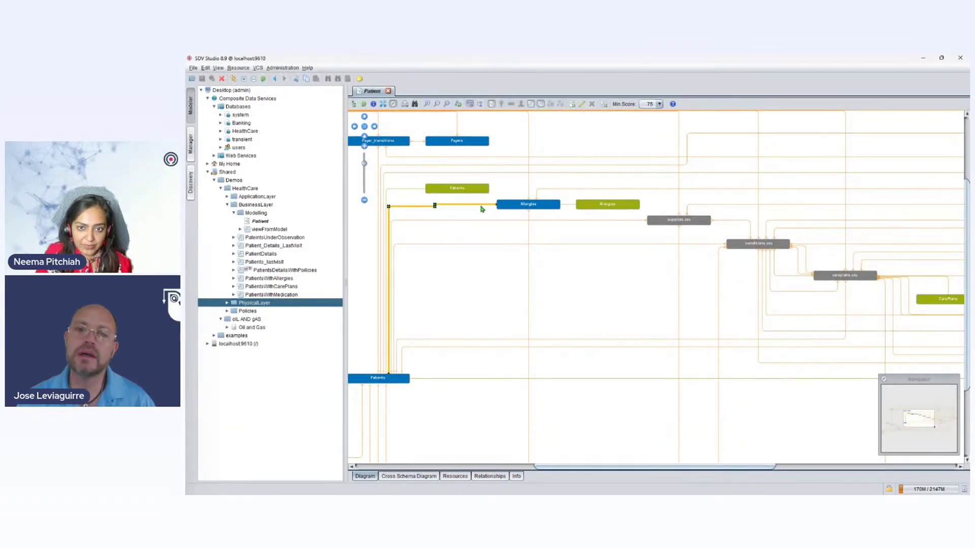
click(486, 227)
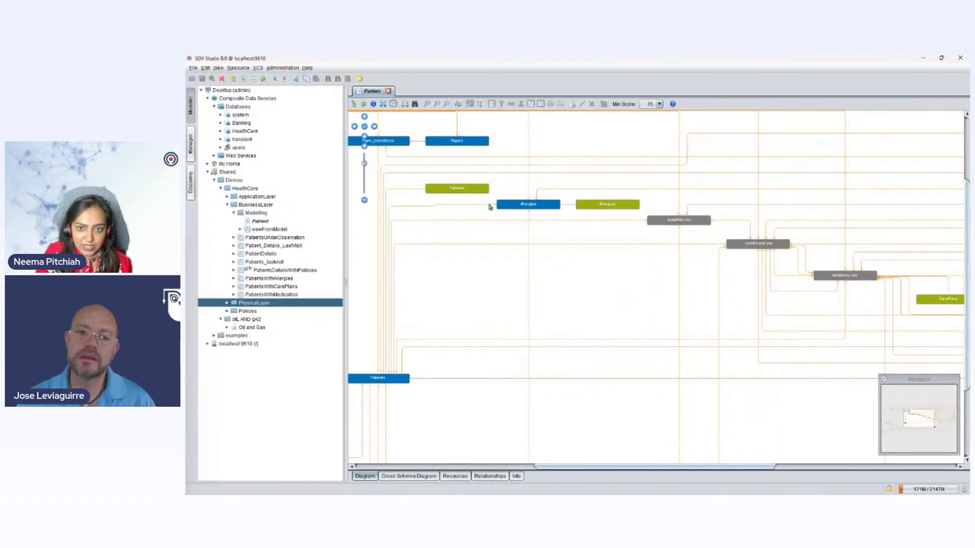
click(490, 205)
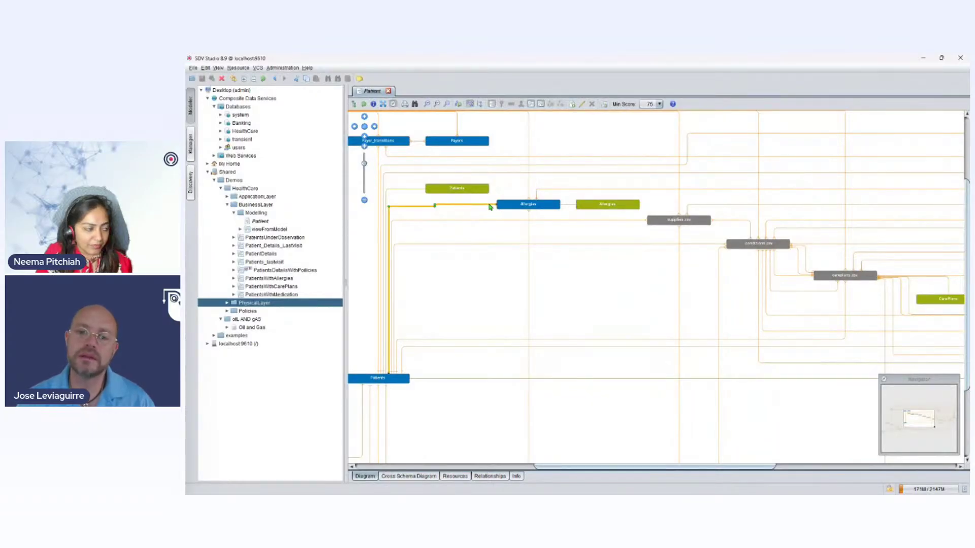
double_click(429, 208)
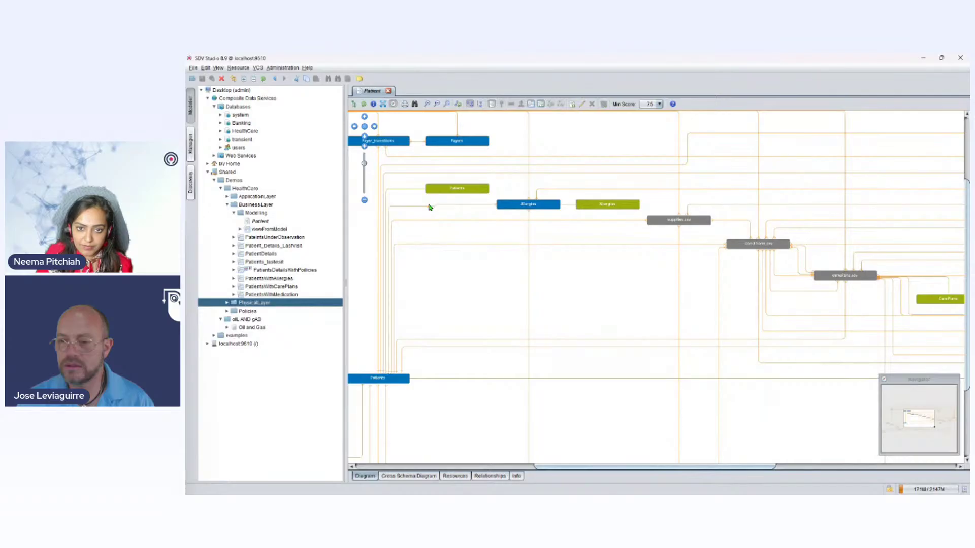
click(427, 207)
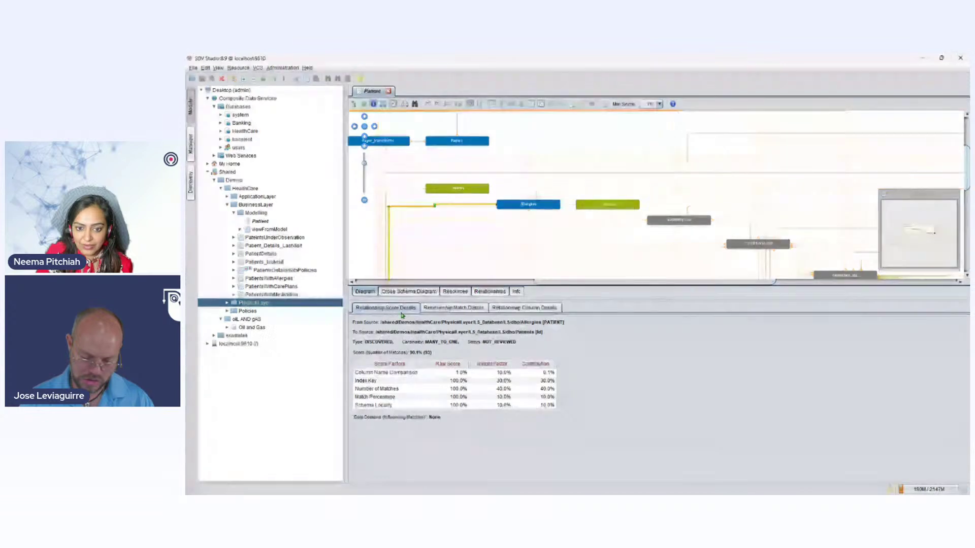
Examine the score, match and column details of the relationship between Allergies and Patients
click(436, 311)
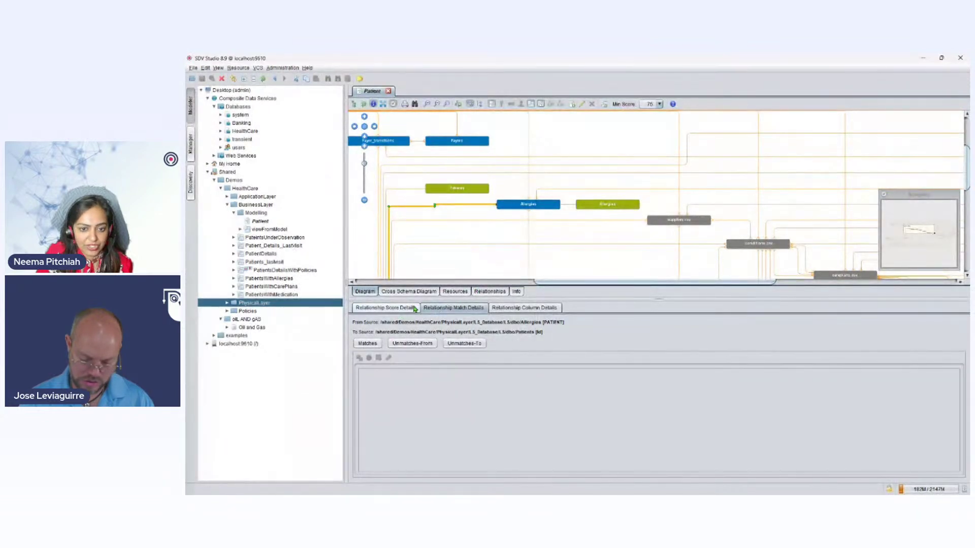
click(413, 308)
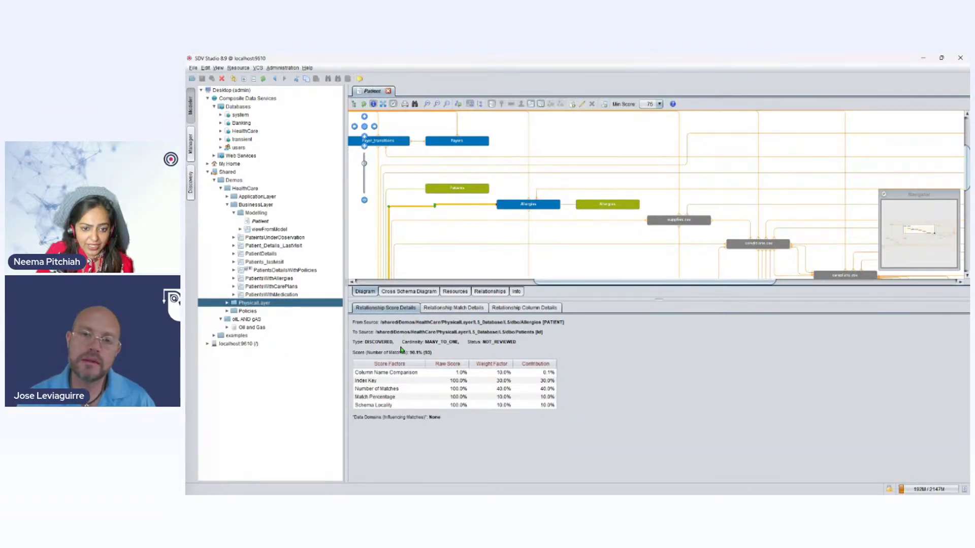
click(477, 309)
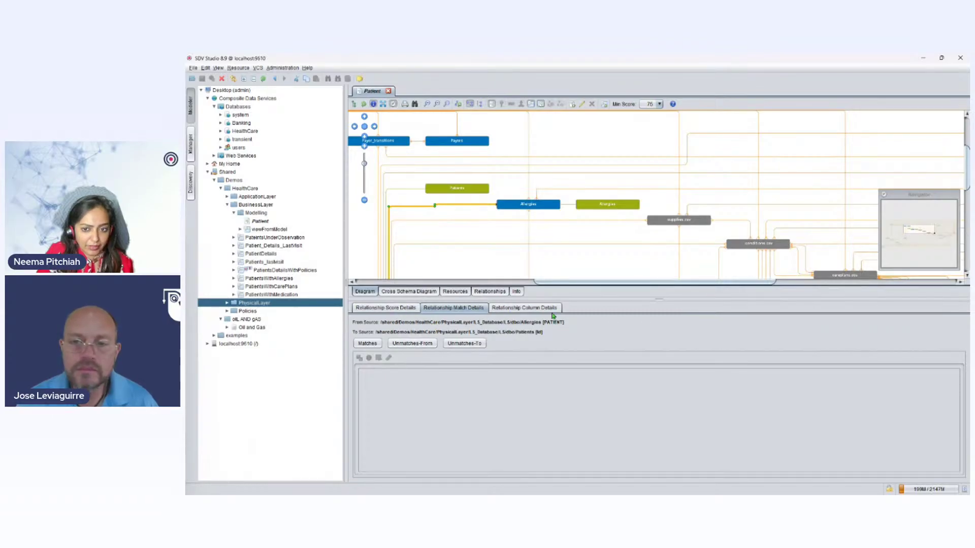
click(533, 314)
click(396, 309)
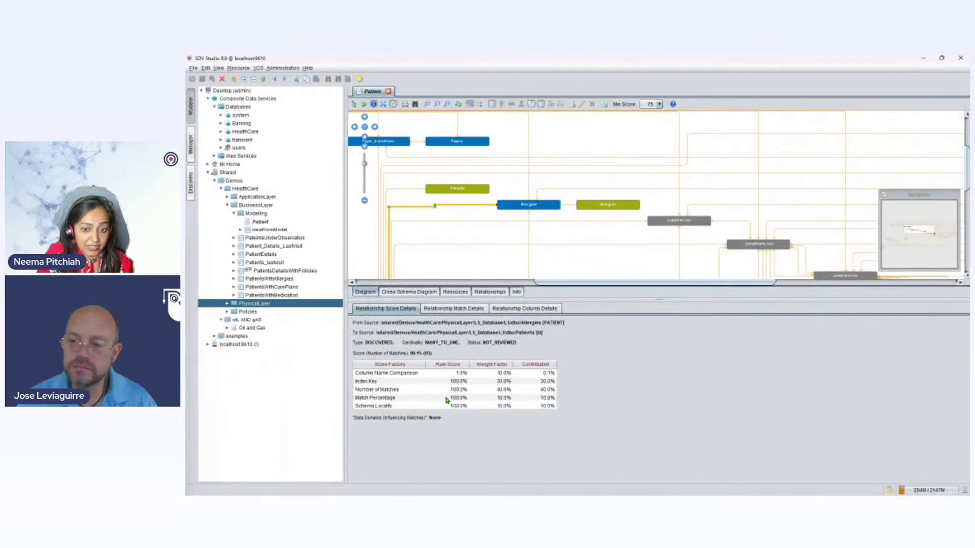
Create a view from the Allergies–Patients relationship in the shared Demos HealthCare folder, named "View from Model"
right_click(451, 208)
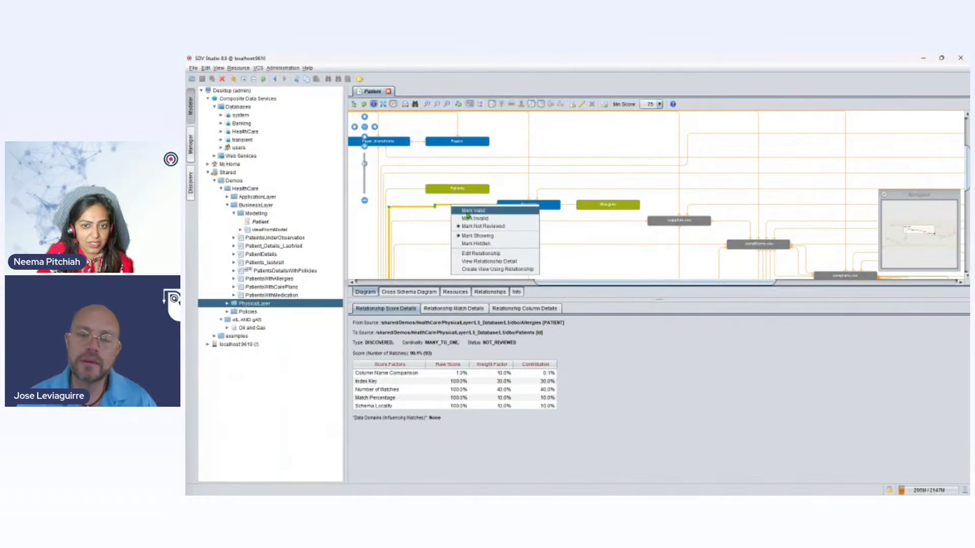
click(481, 269)
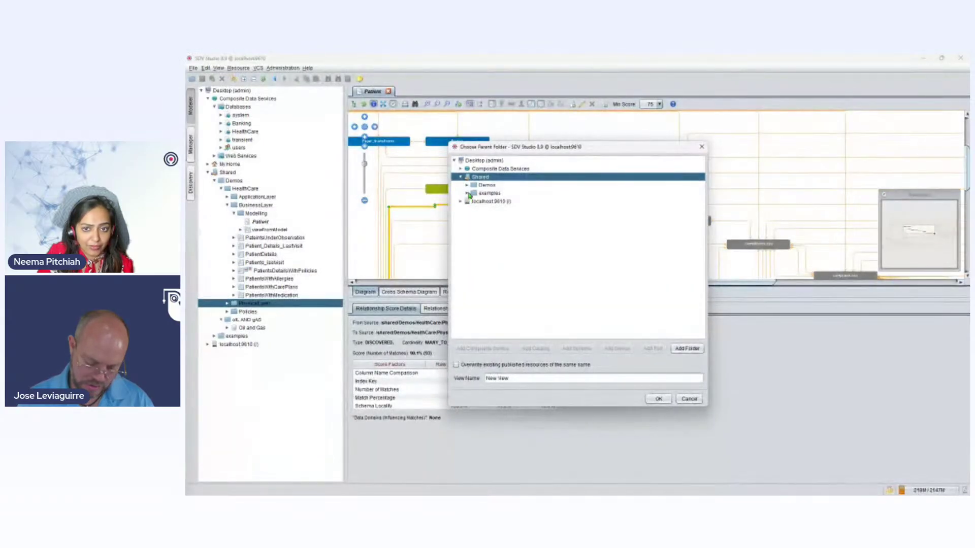
click(467, 185)
click(484, 194)
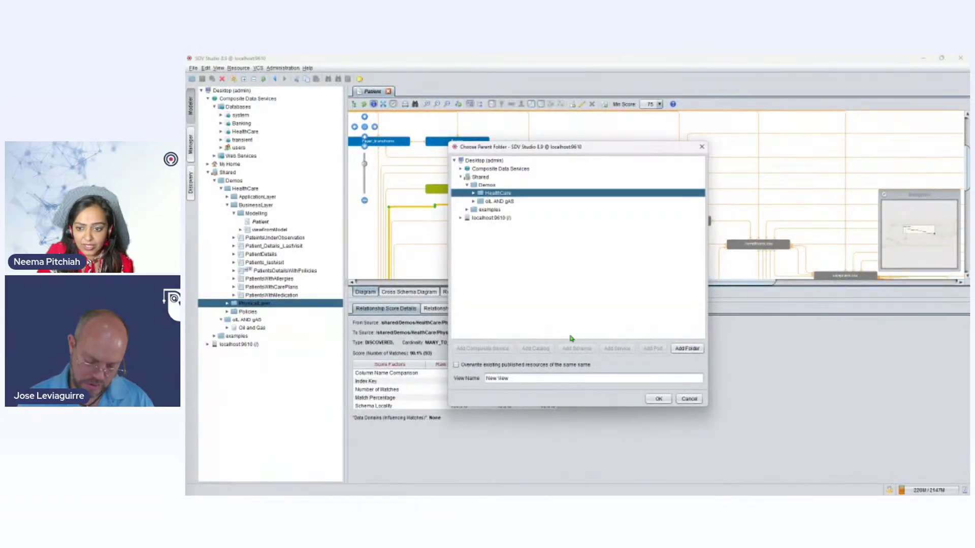
click(539, 379)
key(ctrl+a)
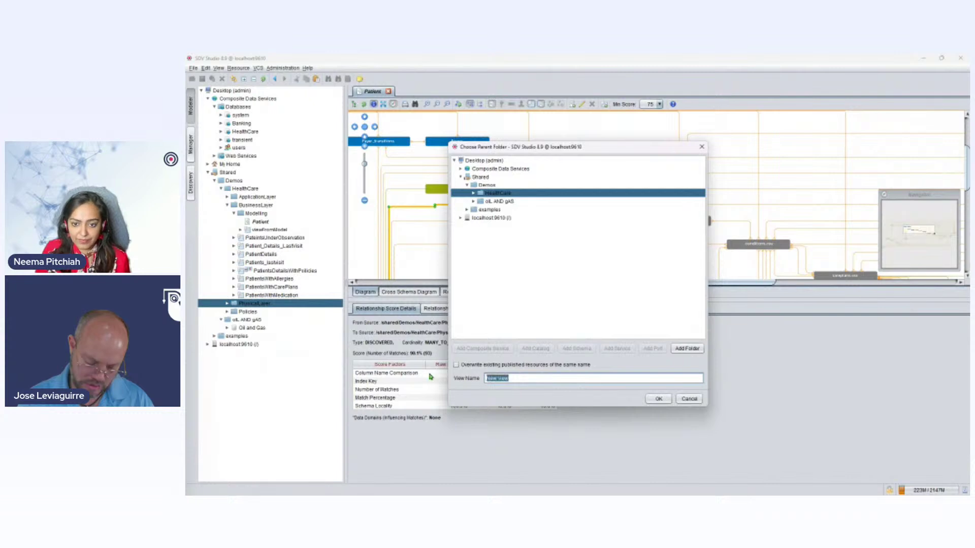
text(View fo)
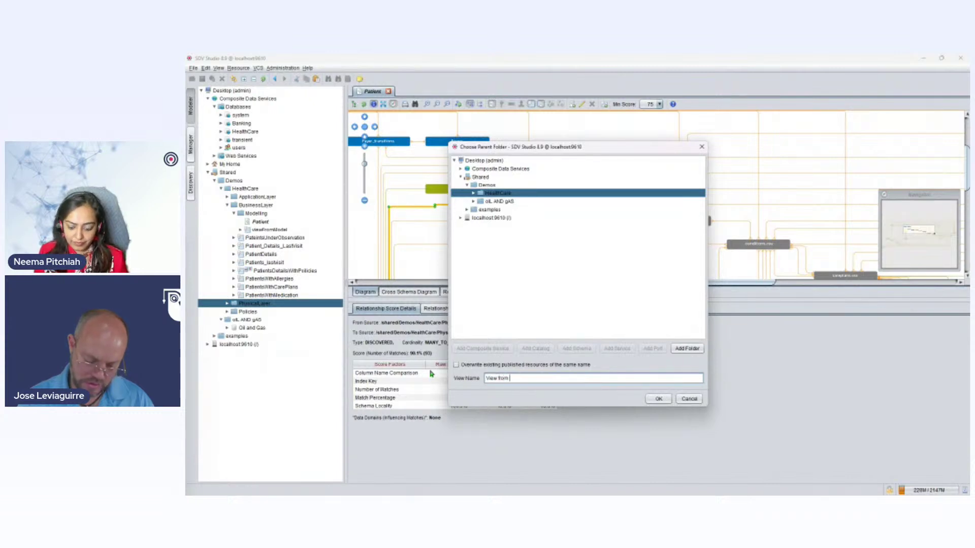
click(658, 399)
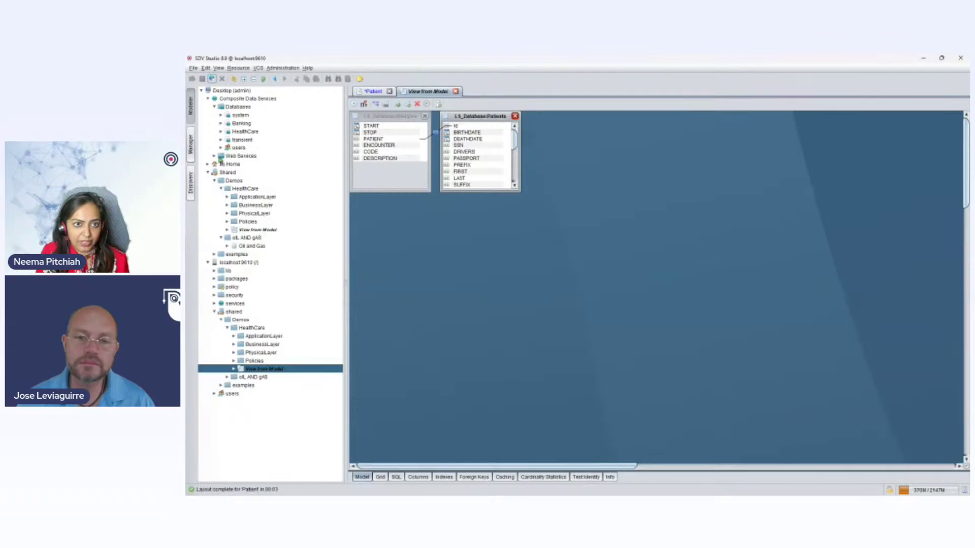
Reposition the Patients and Allergies tables in the new view's model, and check its SQL and column grid
drag(483, 140, 525, 177)
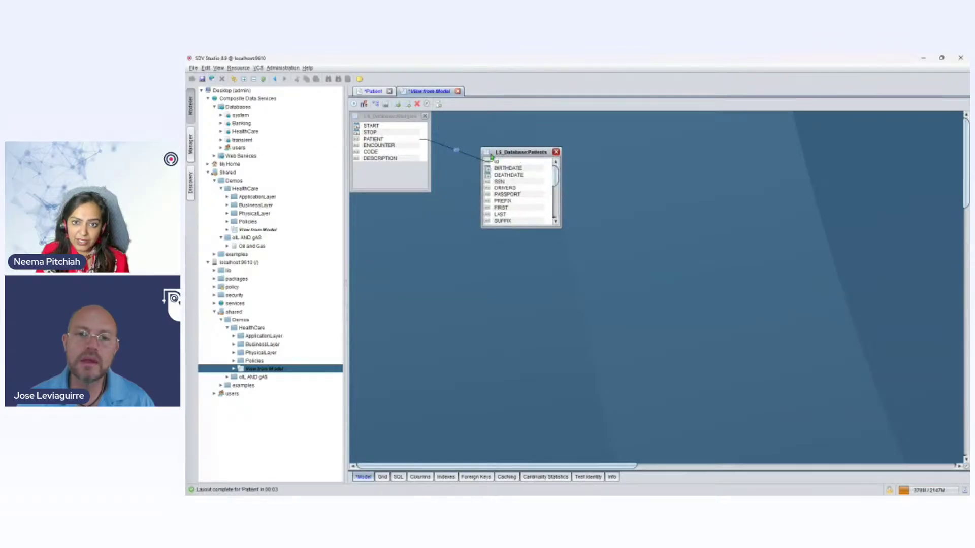
drag(397, 122, 425, 153)
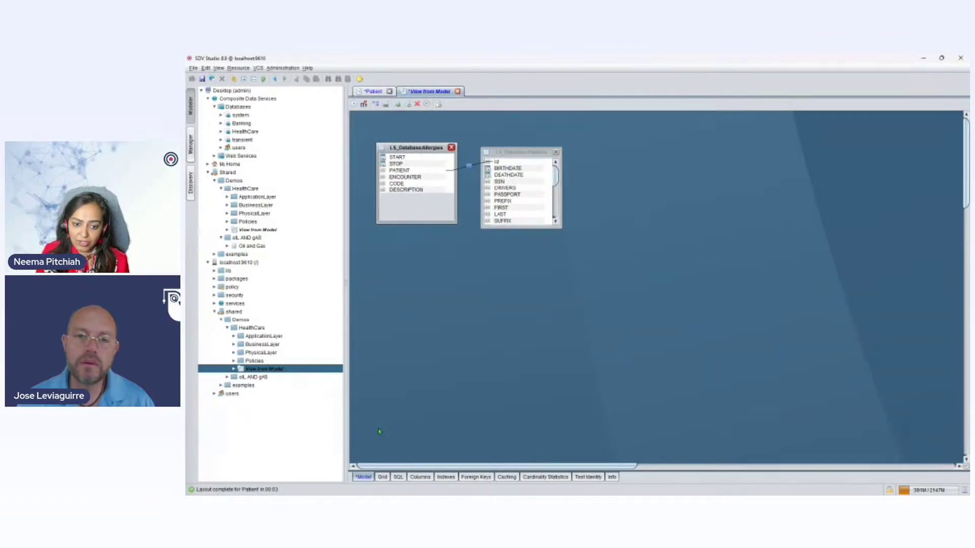
click(397, 478)
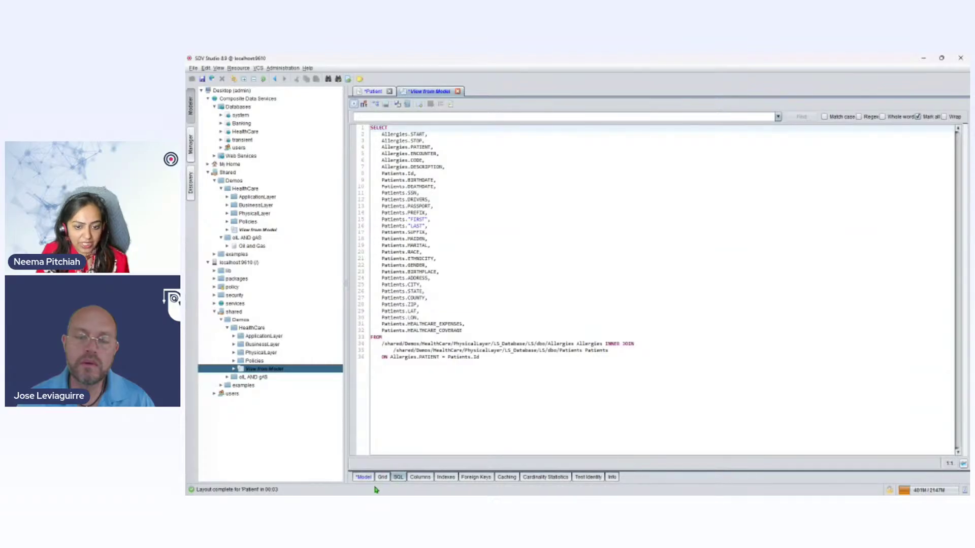
click(382, 477)
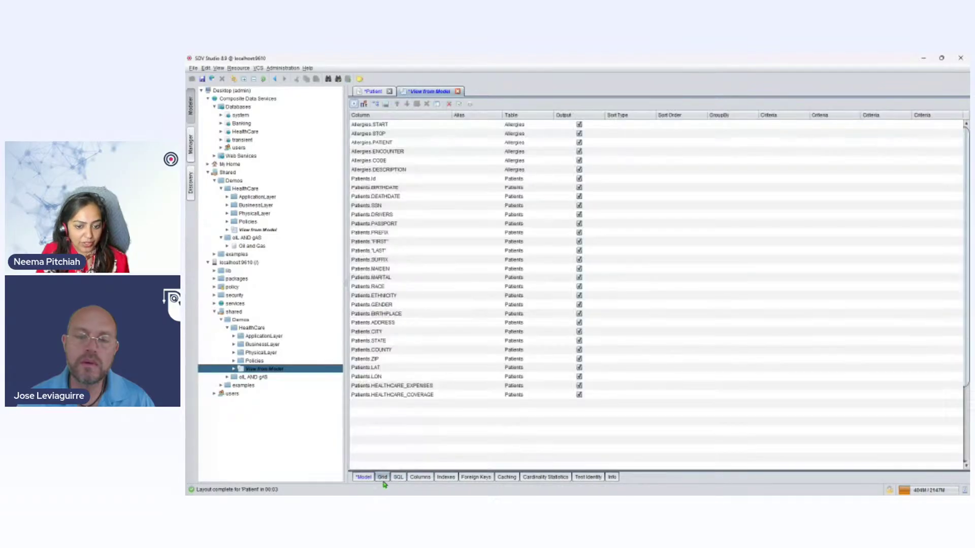
Browse the Geometry and Date function categories available for a new column in the View from Model grid, and save the view
right_click(447, 403)
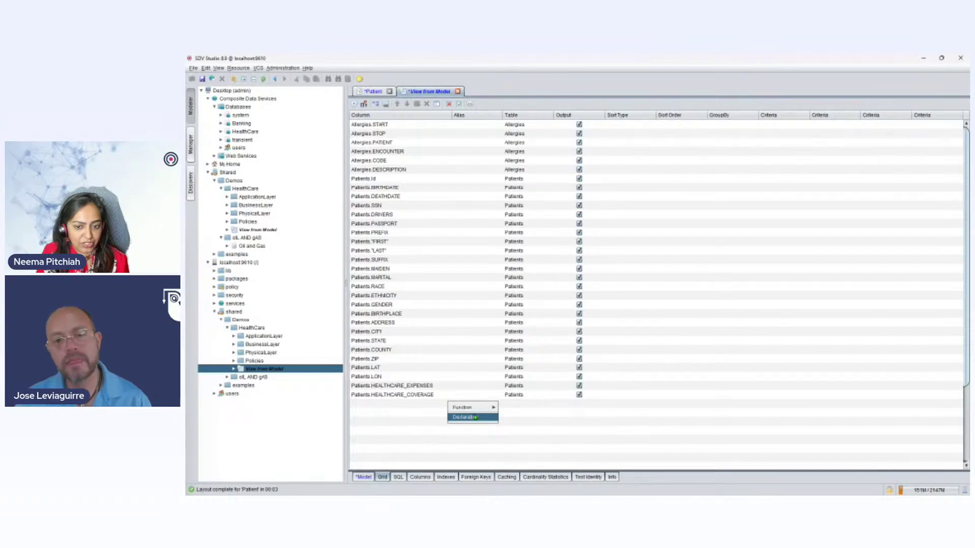
mouse_move(471, 407)
mouse_move(518, 406)
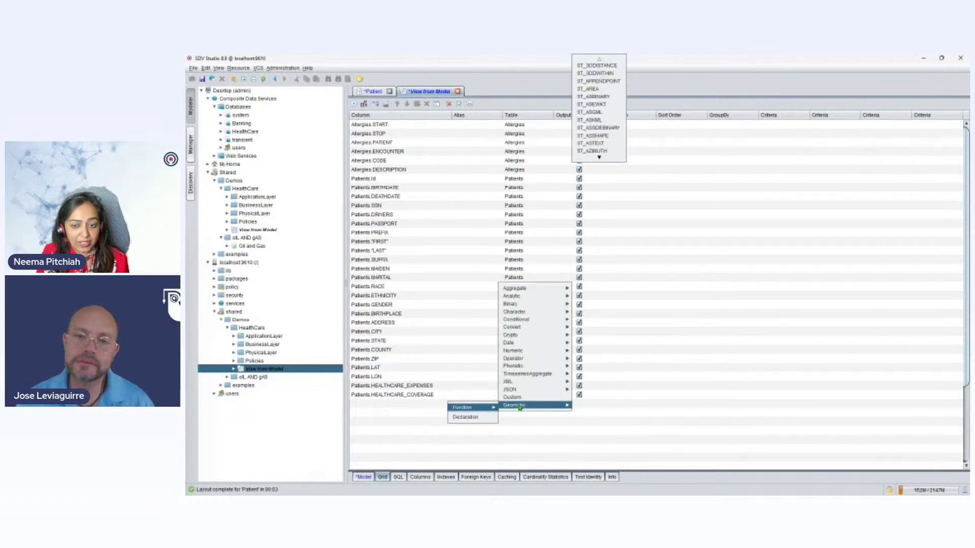
mouse_move(543, 343)
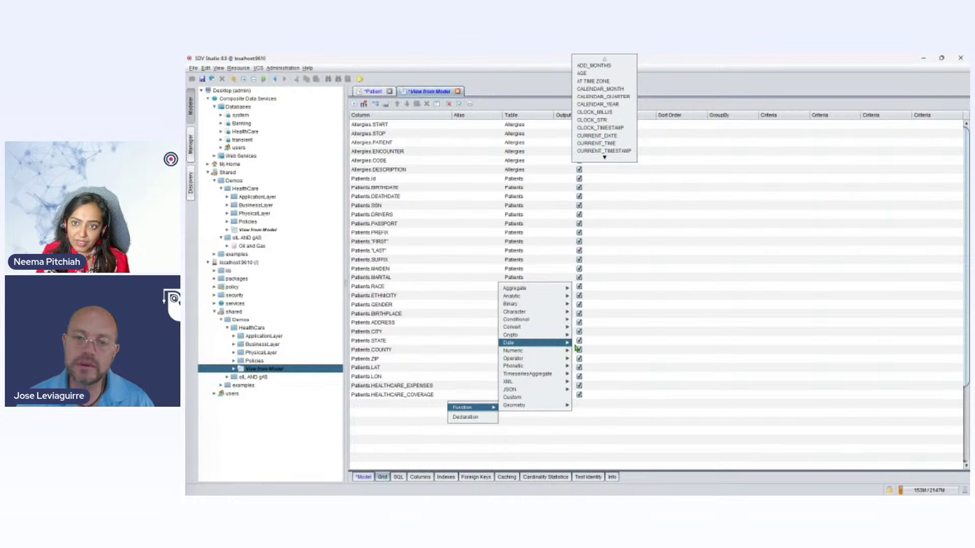
click(392, 404)
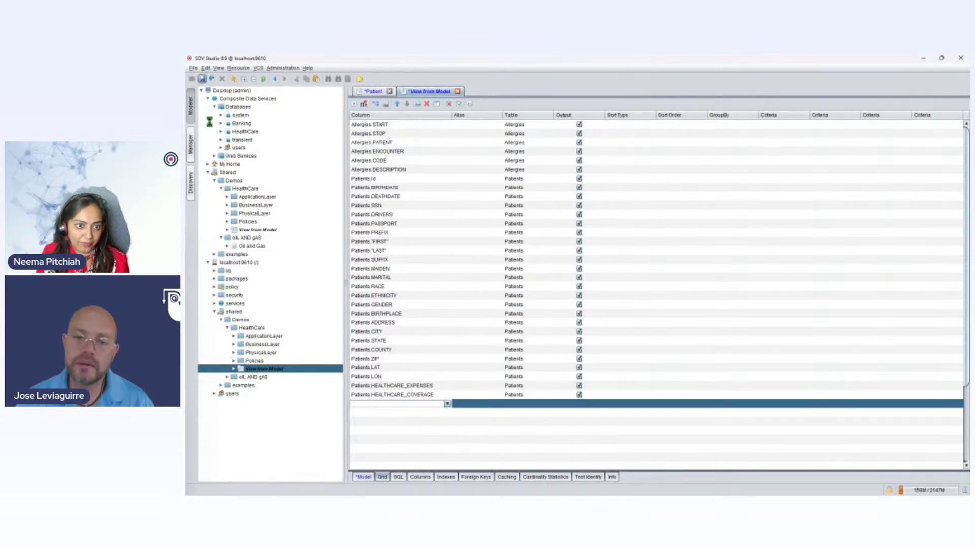
key(ctrl+s)
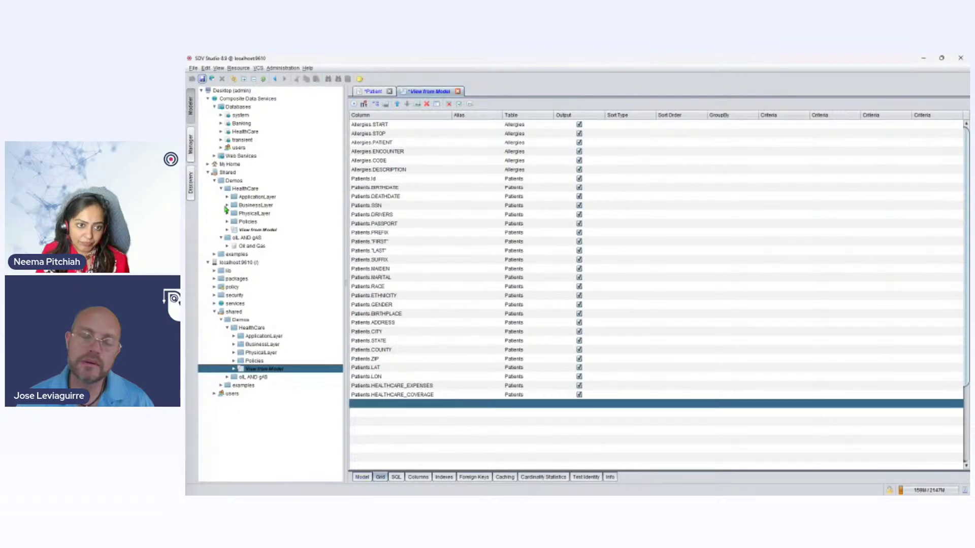
Open the PateintsUnderObservation view from the shared HealthCare BusinessLayer folder to show its SQL
click(227, 205)
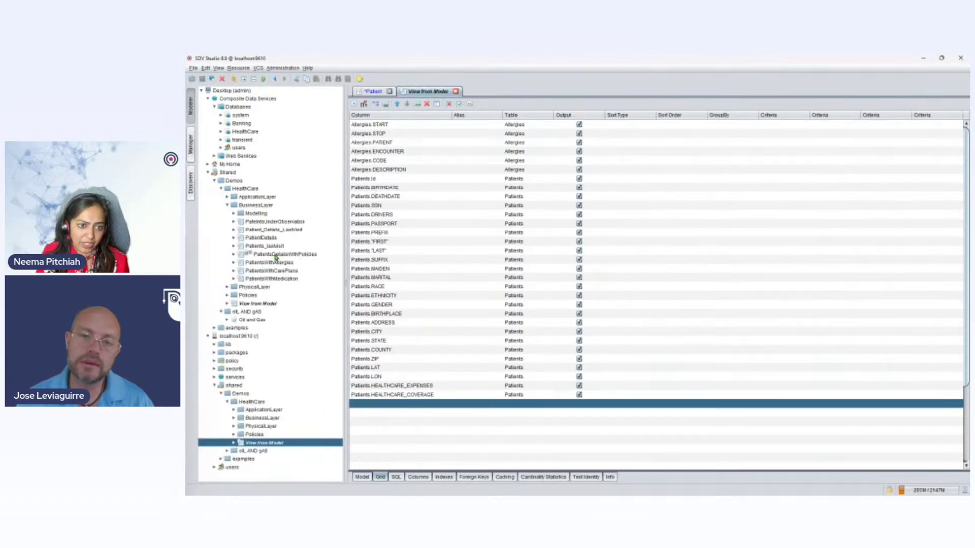
click(276, 255)
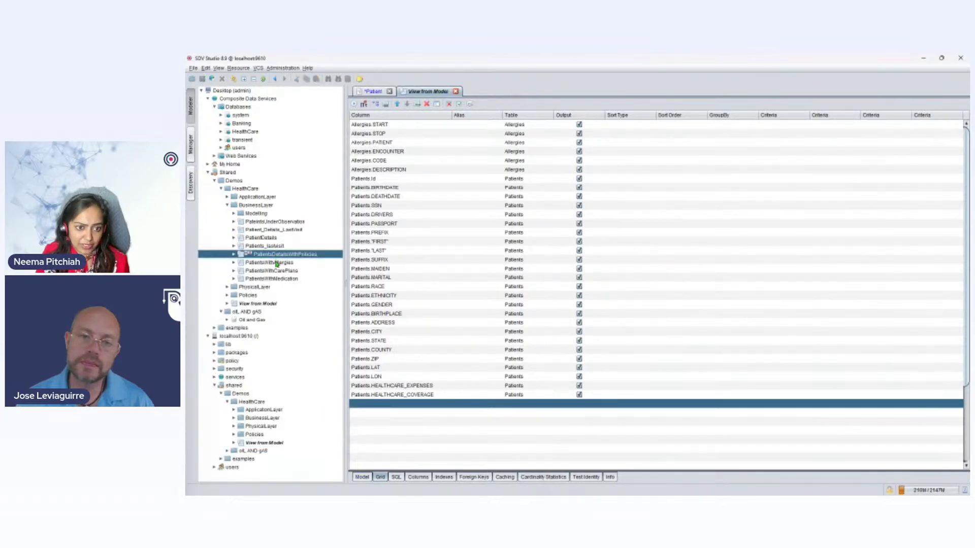
right_click(279, 224)
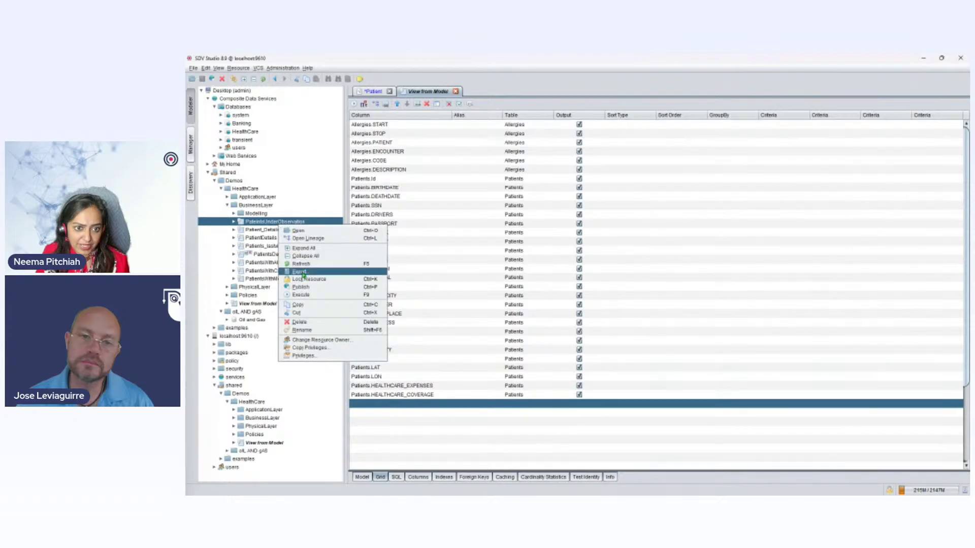
click(301, 232)
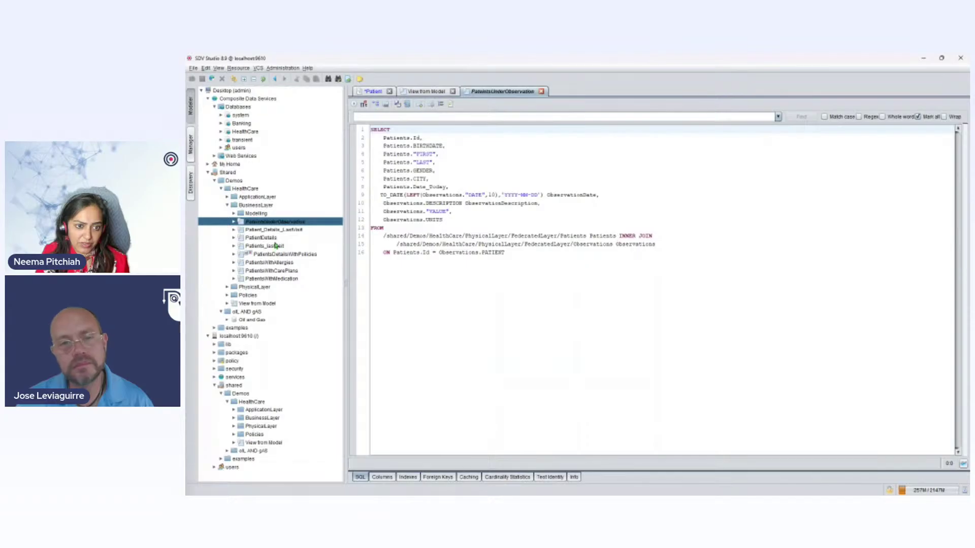
Open the Patients_lastvisit view and examine its Max(ObservationDate) query grouped by PatientId
click(280, 247)
right_click(279, 249)
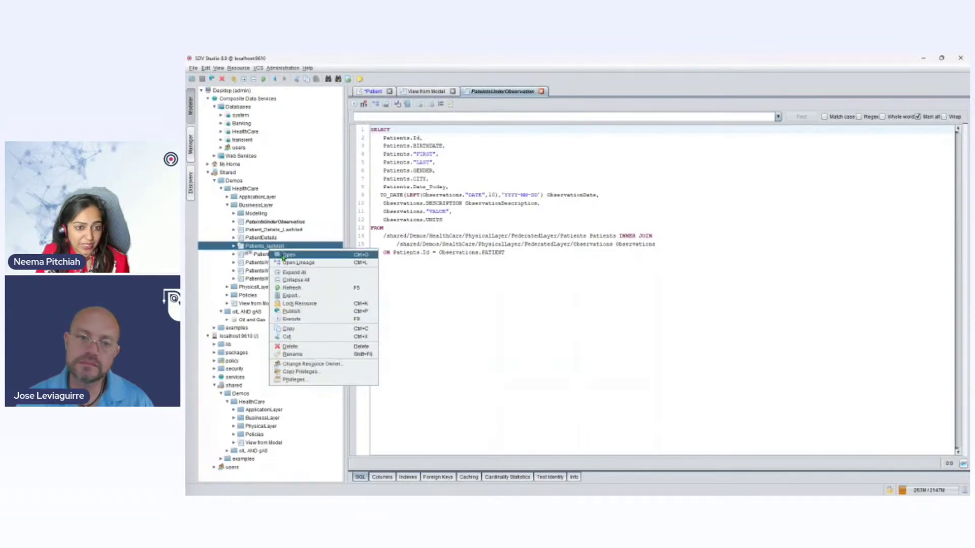
click(279, 254)
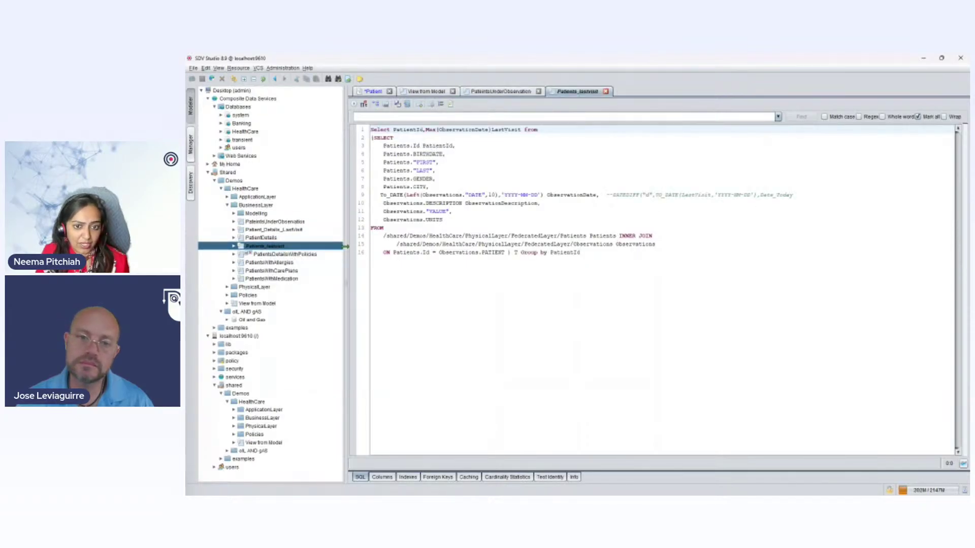
click(604, 256)
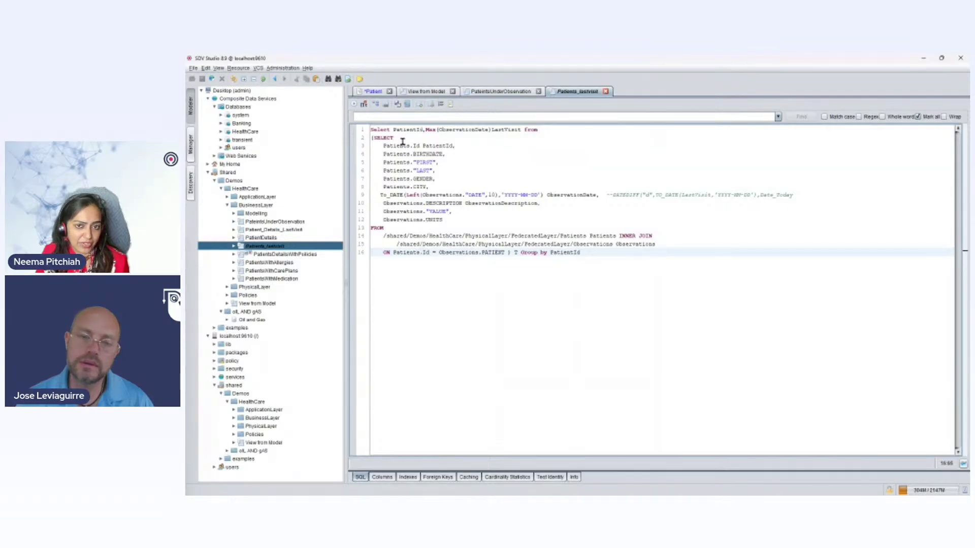
Open the Patient_Details_LastVisit view and examine the DATEDIFF expression that calculates the days since the last visit
click(285, 230)
right_click(286, 232)
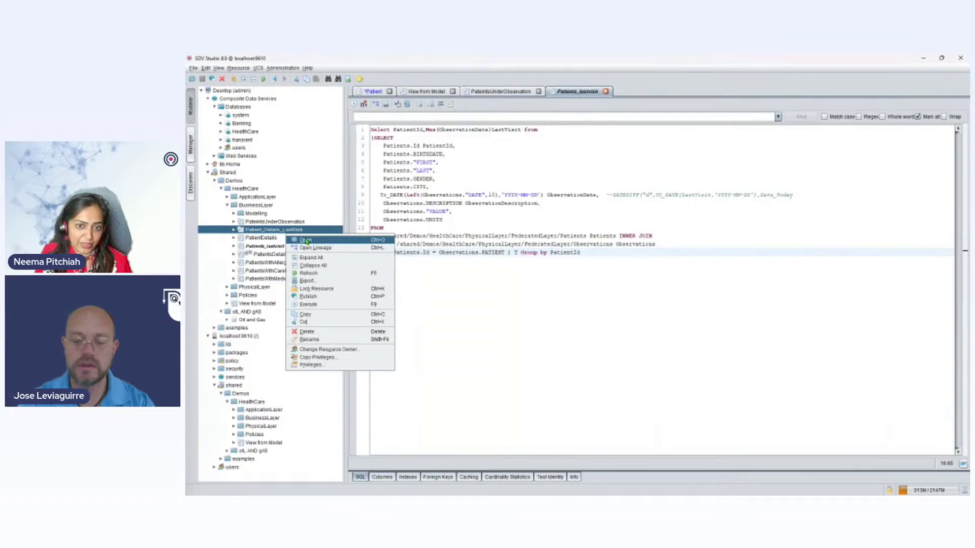
click(306, 240)
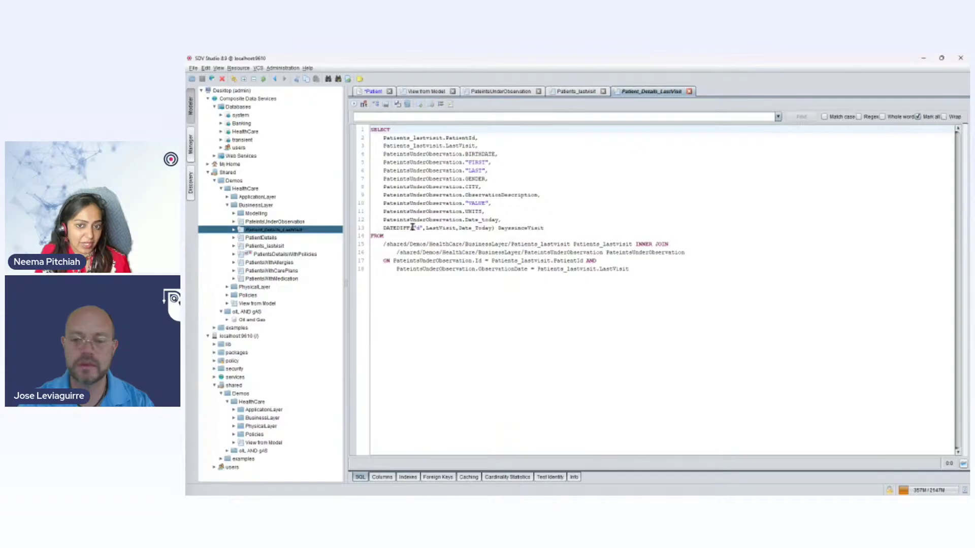
click(543, 227)
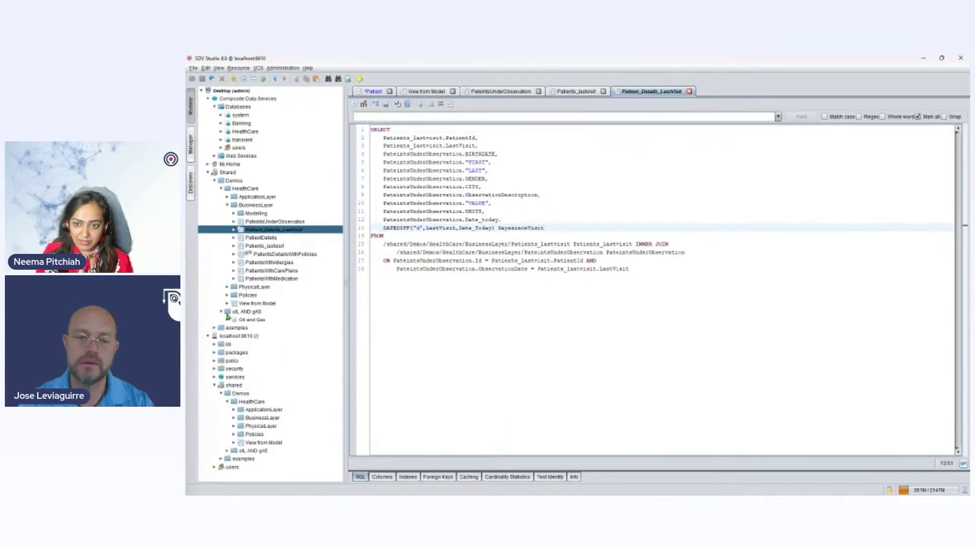
Check the policies assigned to the PatientsDetailsWithPollicies view and open the view
click(268, 255)
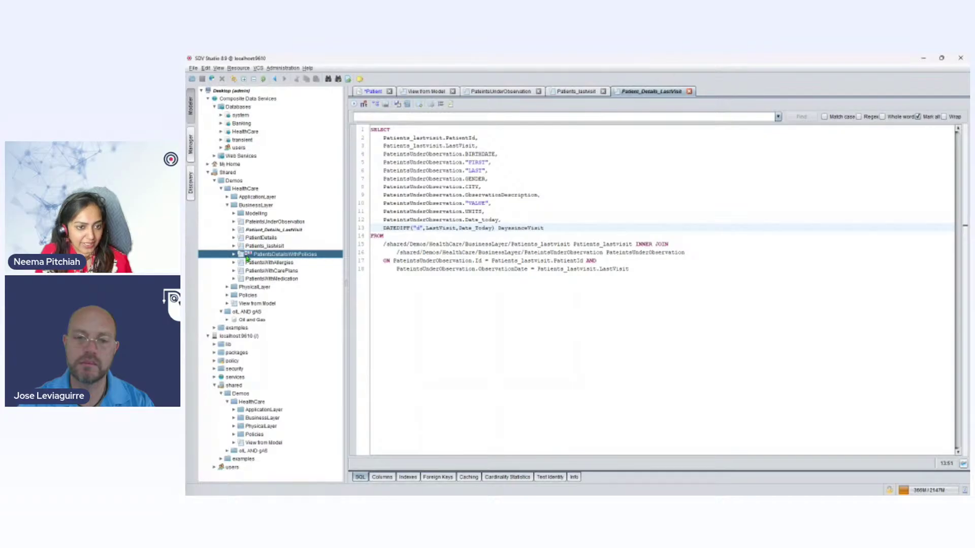
mouse_move(249, 259)
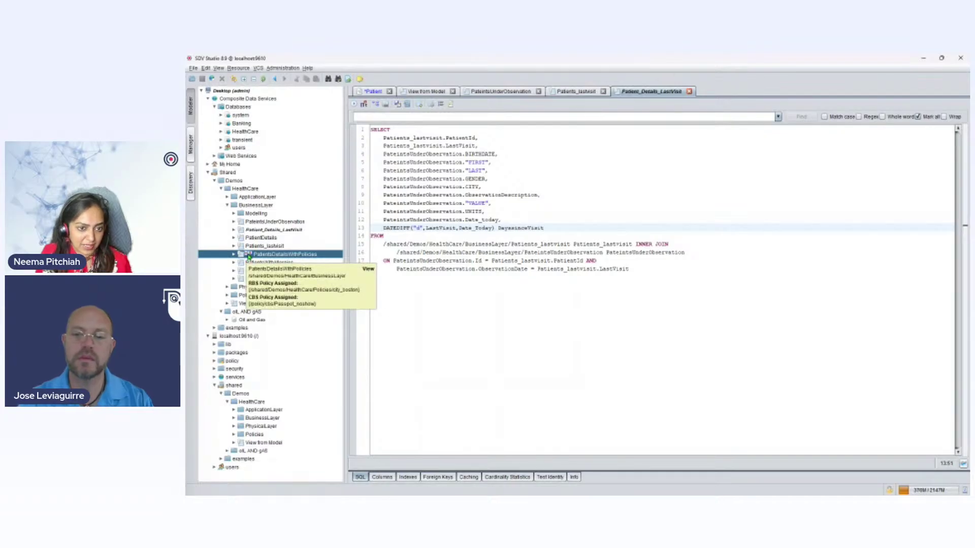
right_click(249, 258)
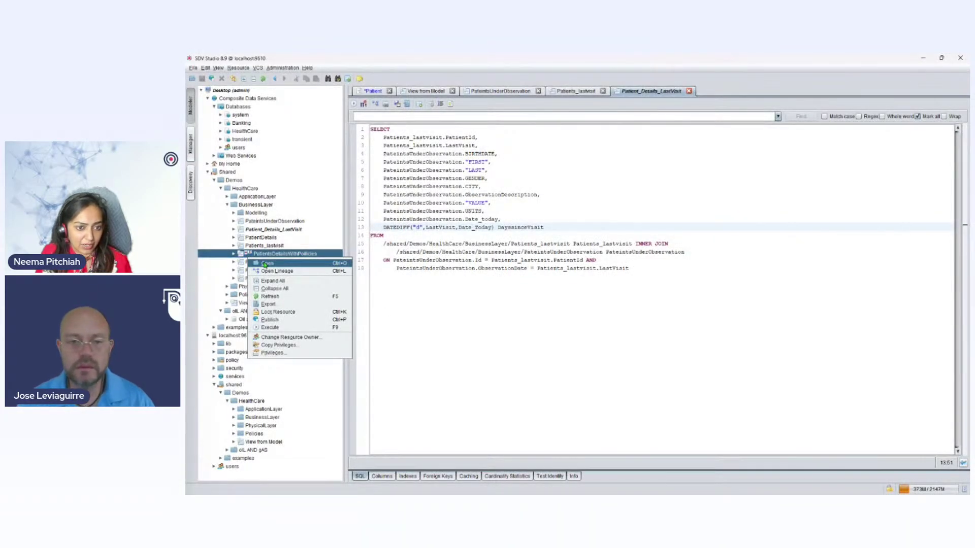
click(266, 263)
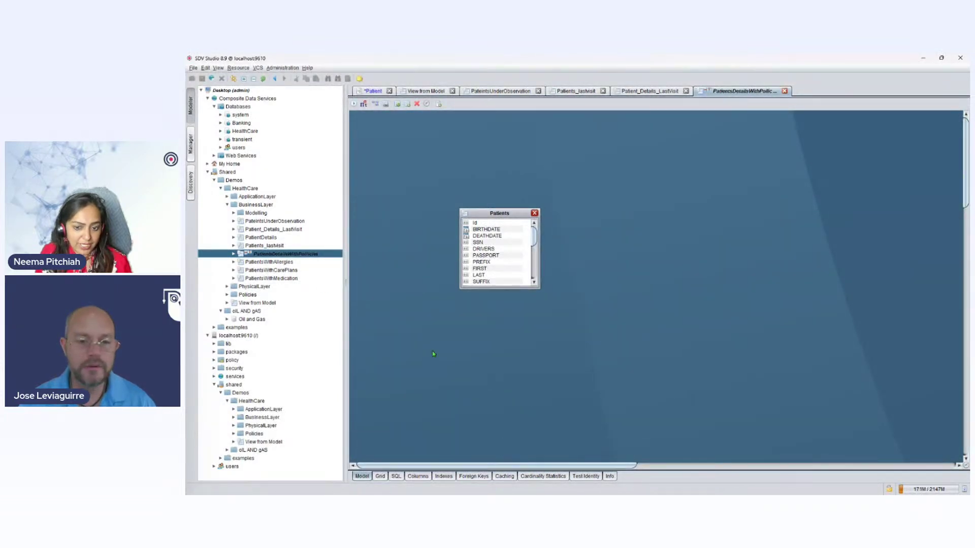
Set the view's test identity to Current Identity and execute it, ignoring unsaved edits in other editors
click(587, 477)
click(361, 171)
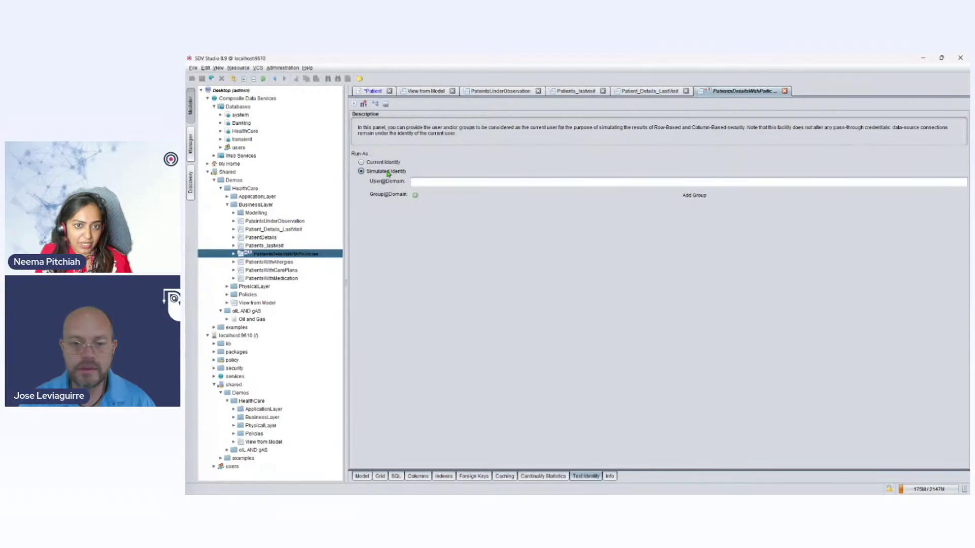
click(378, 162)
click(354, 104)
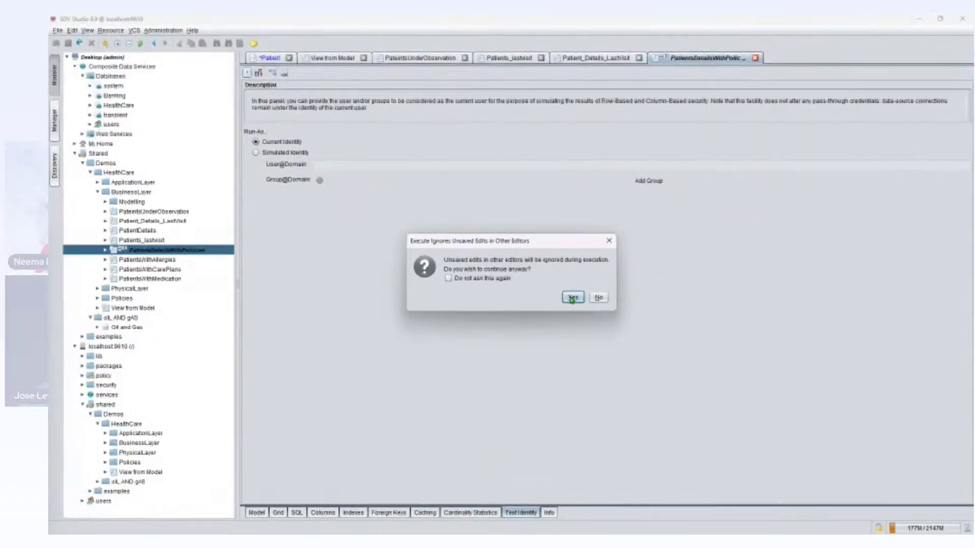
click(629, 295)
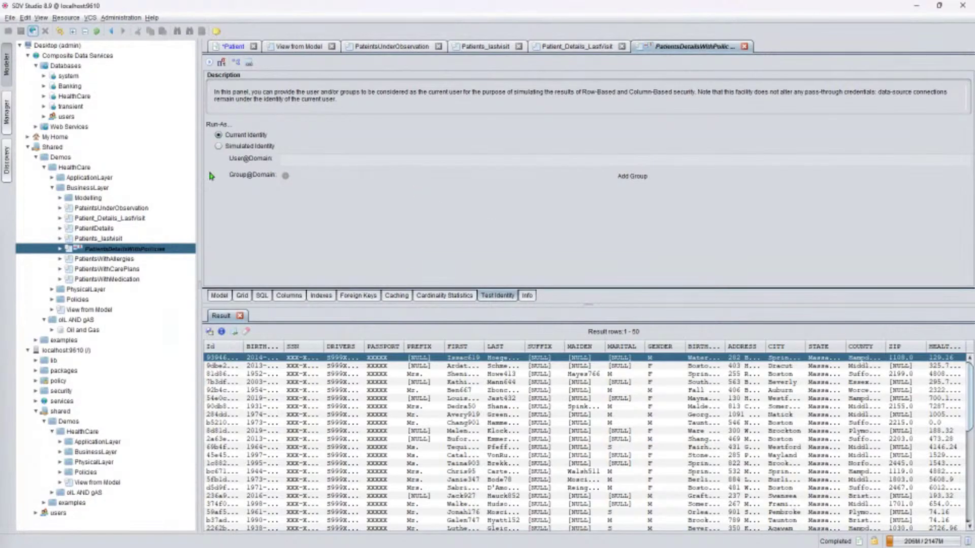
Switch the test identity to Simulated Identity, enter the test user's name, and execute the view again to inspect the filtered, masked rows
click(218, 147)
click(295, 160)
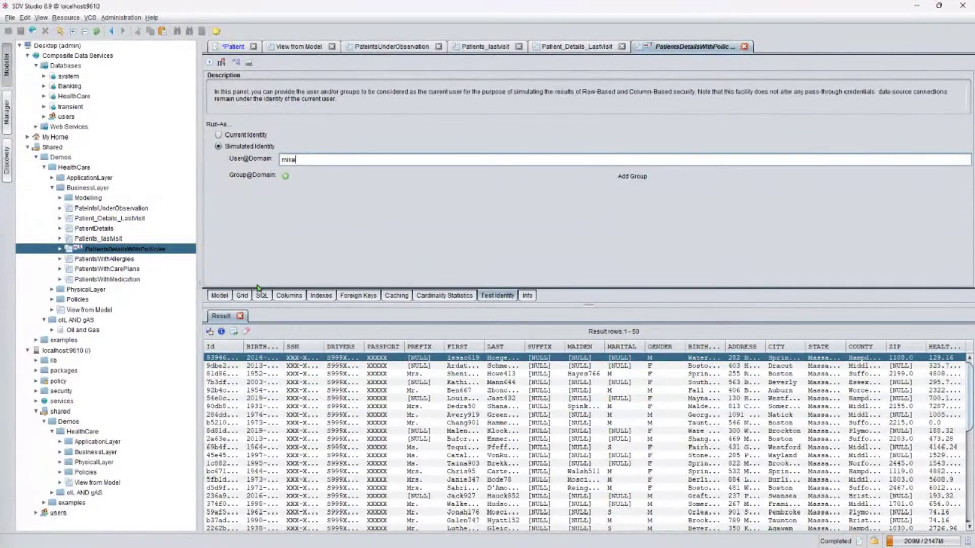
click(209, 62)
click(551, 298)
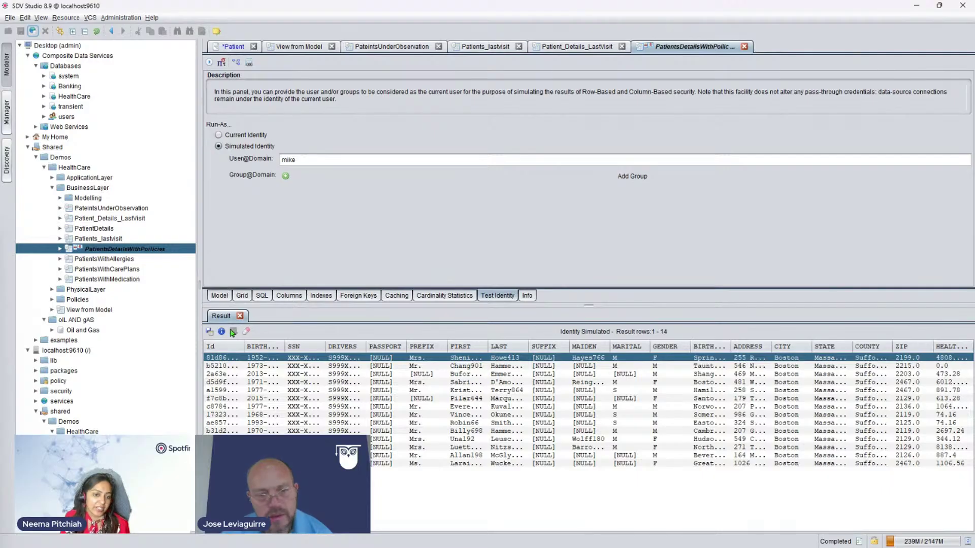
drag(325, 345, 329, 344)
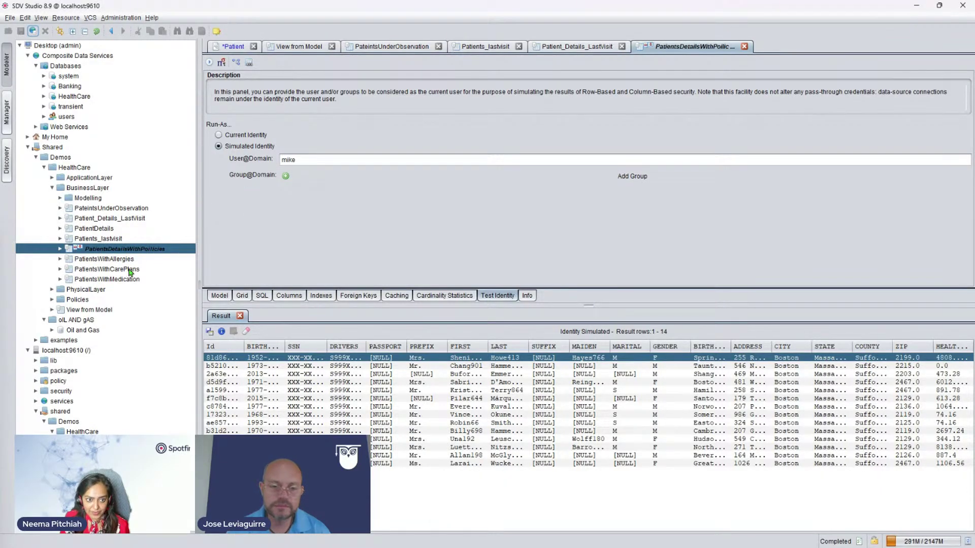
Look at the publishing option for PatientsDetailsWithPollicies and locate its published copy in the HealthCare database under Composite Data Services
right_click(103, 254)
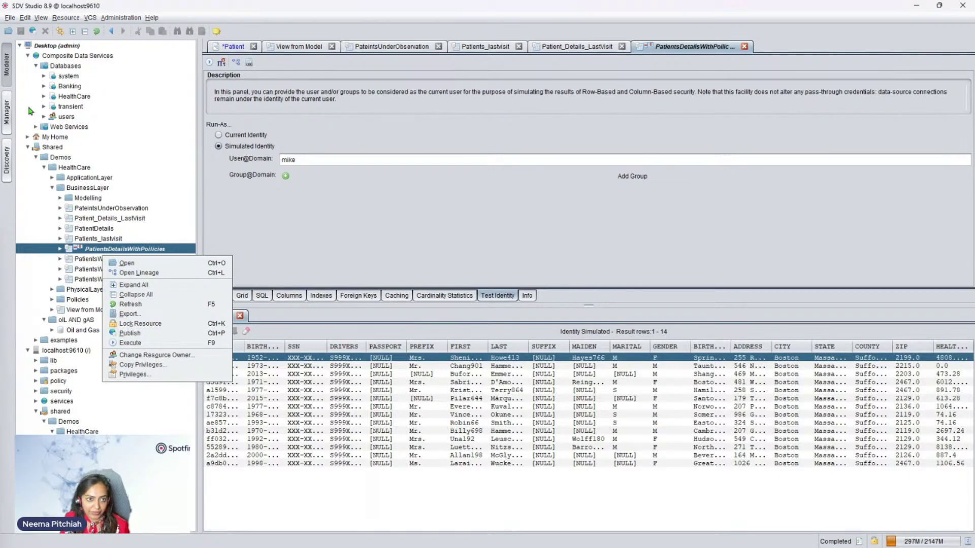
click(43, 96)
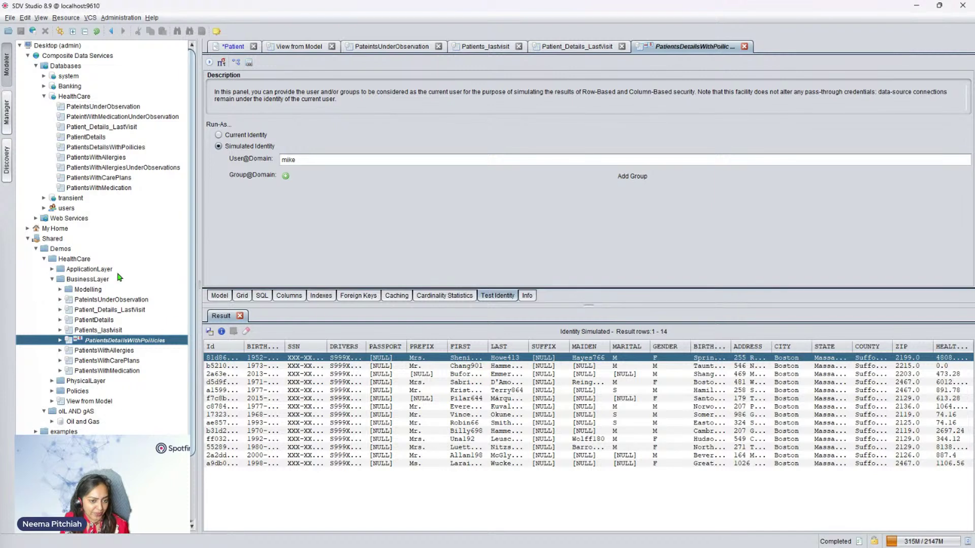
click(144, 151)
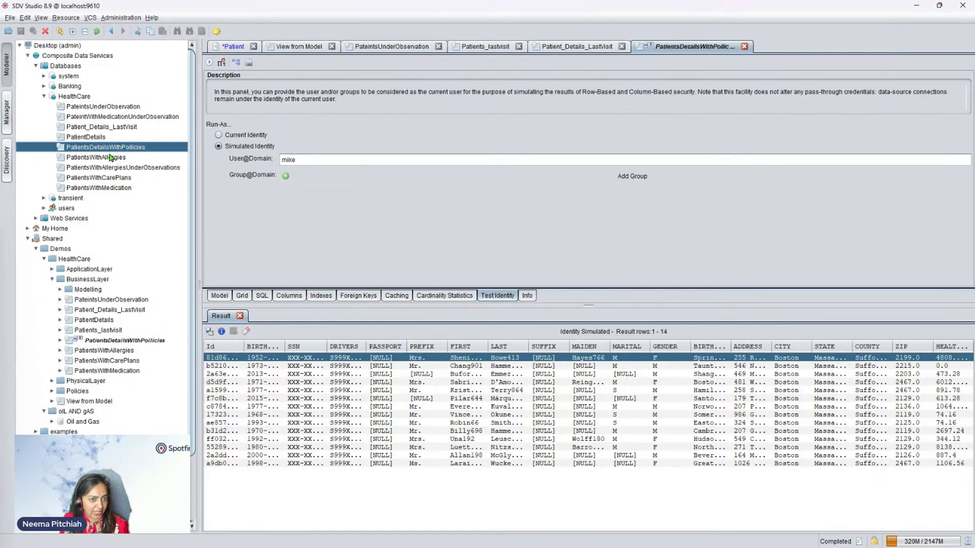
Switch to the PateintsUnderObservation analysis in Spotfire and browse the list of available data source connectors
click(916, 7)
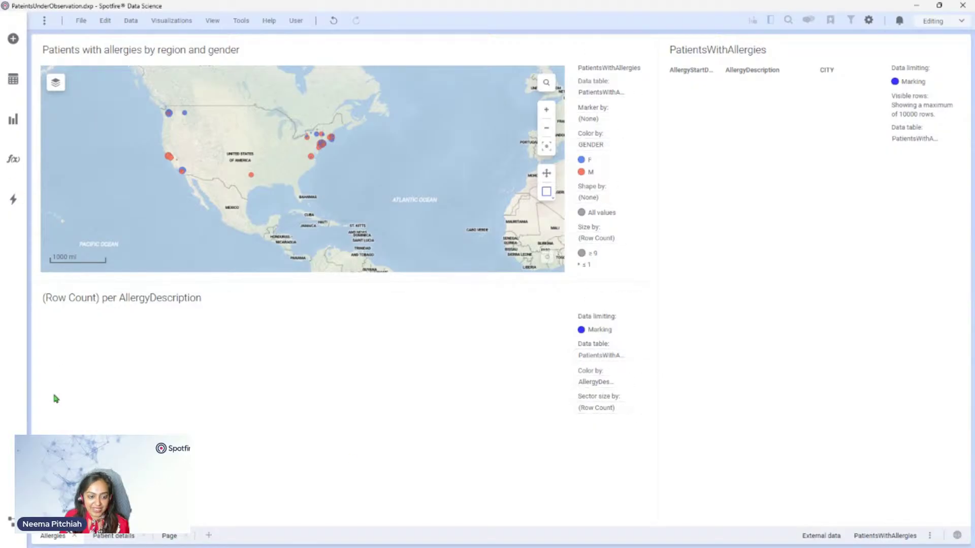
click(77, 22)
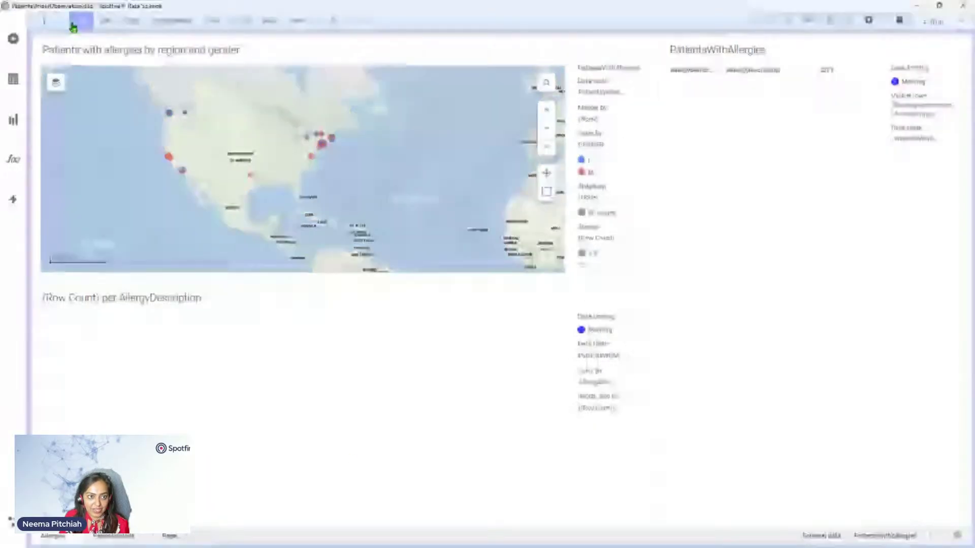
click(13, 40)
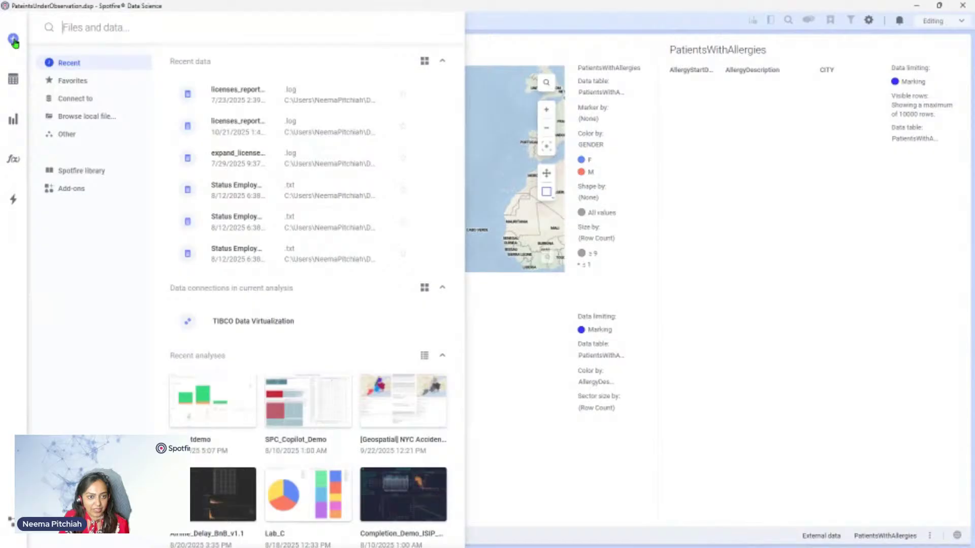
click(80, 100)
scroll(251, 398, down, 20)
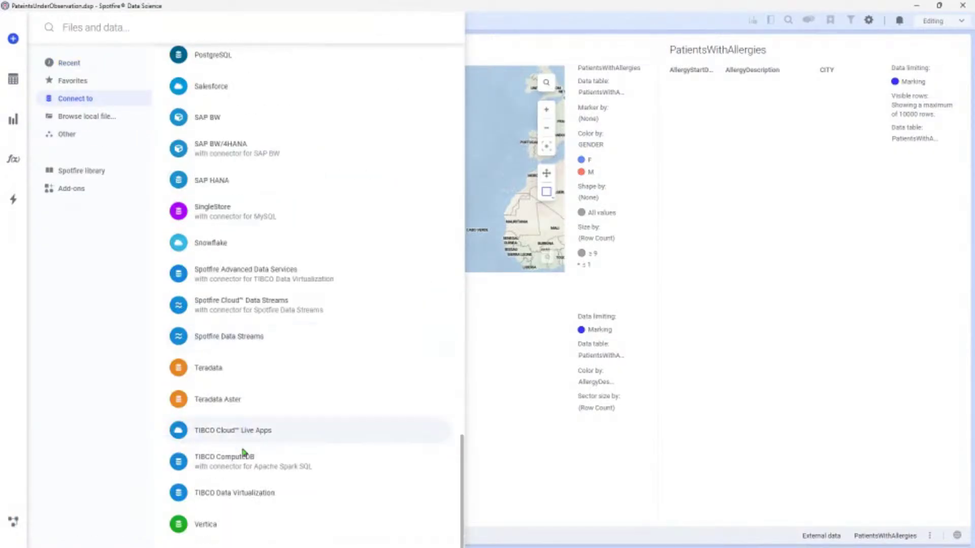
Show the new connection settings for TIBCO Data Virtualization and close them without connecting
click(244, 492)
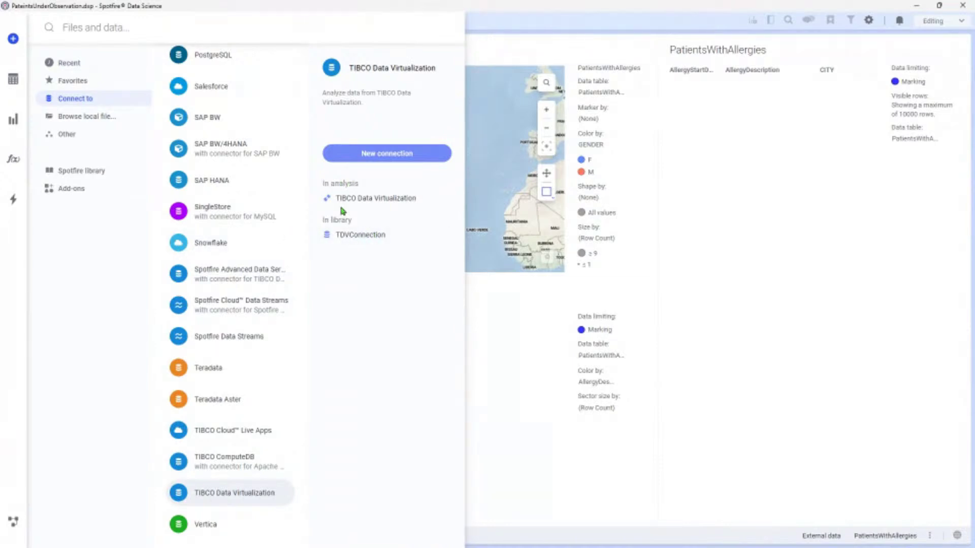
click(388, 160)
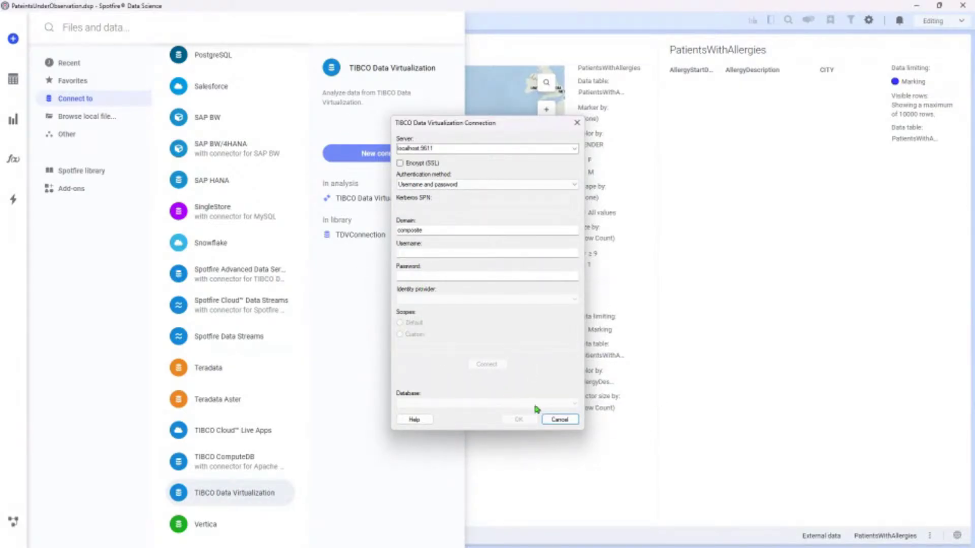
click(561, 421)
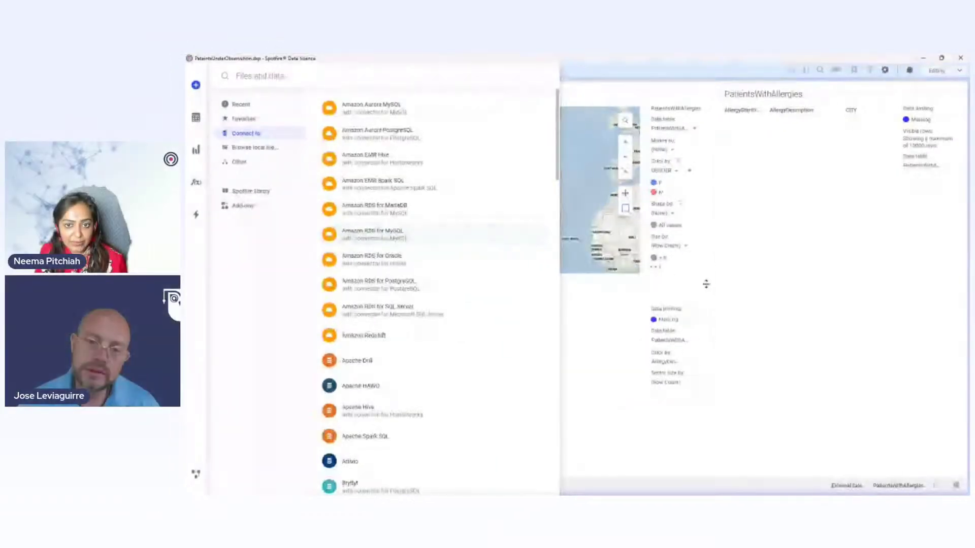
Close the connector list and mark the Dallas marker on the patients-with-allergies map to view its allergy details
click(643, 285)
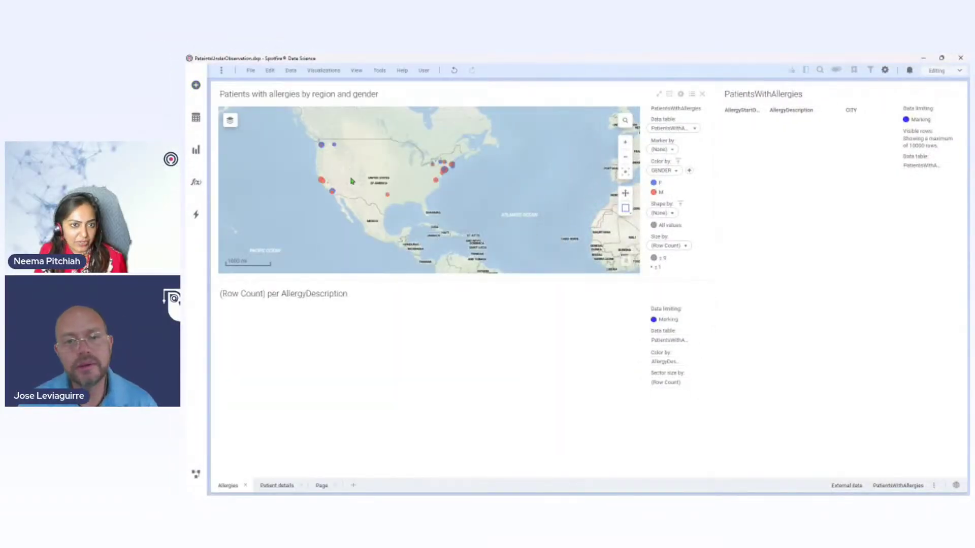
drag(369, 177, 398, 217)
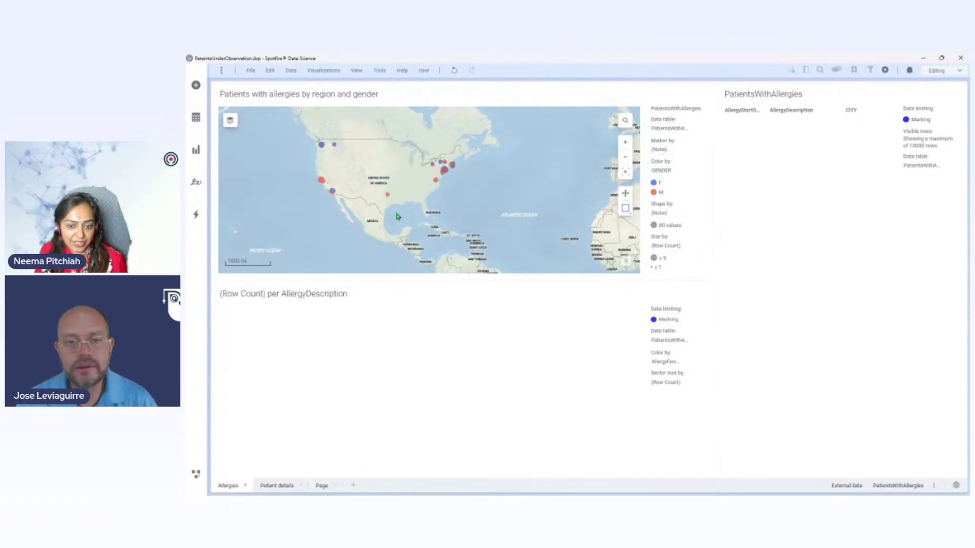
drag(368, 182, 393, 209)
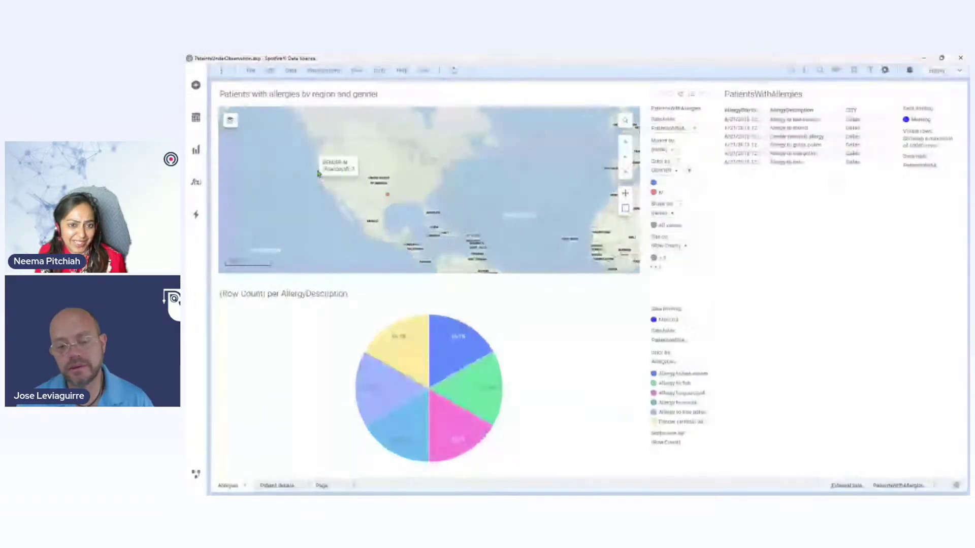
Mark the northern California markers and the Dallas marker one after the other on the map to compare their allergy breakdowns
click(325, 183)
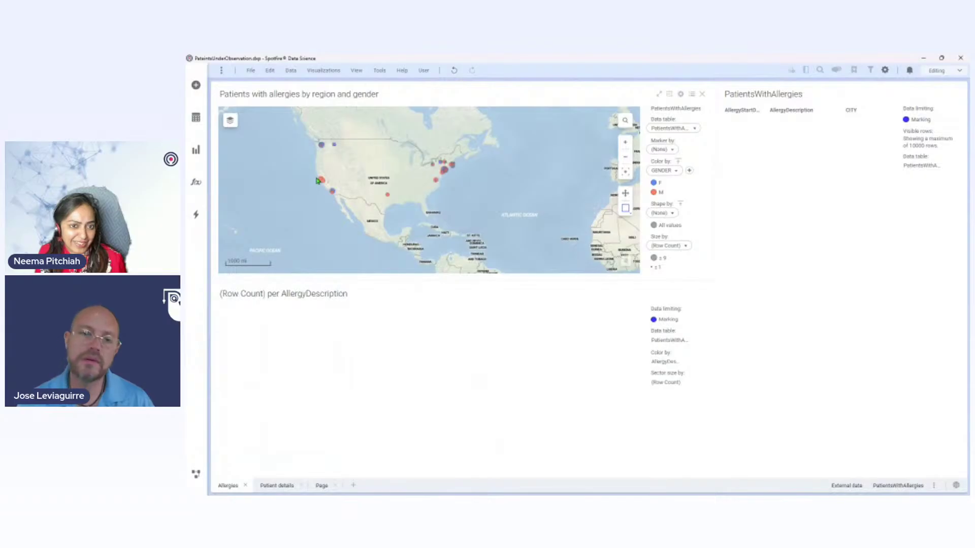
drag(317, 174, 328, 190)
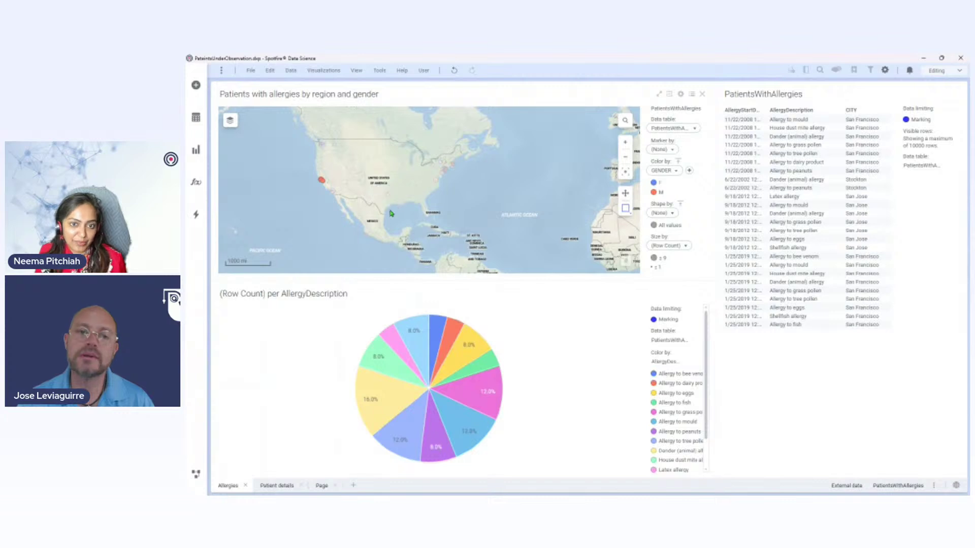
click(388, 194)
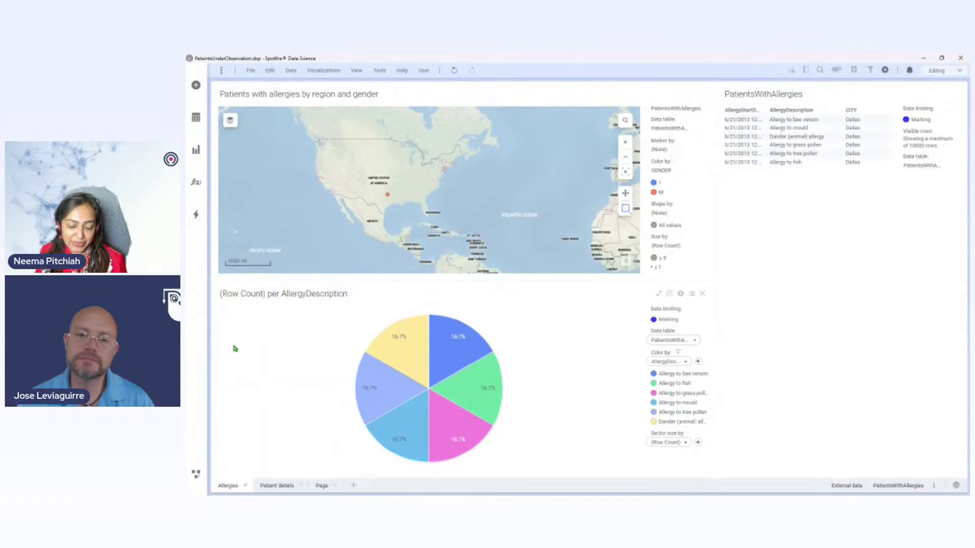
Open the Patient details page and widen the PatientsDetailsWithPoilicies table so its PASSPORT and PREFIX columns fit
click(277, 486)
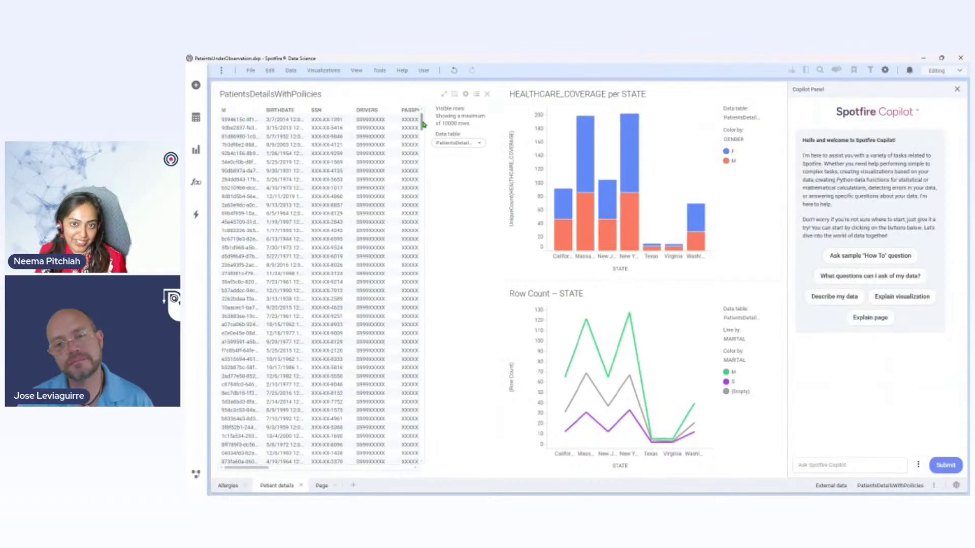
drag(426, 108, 477, 109)
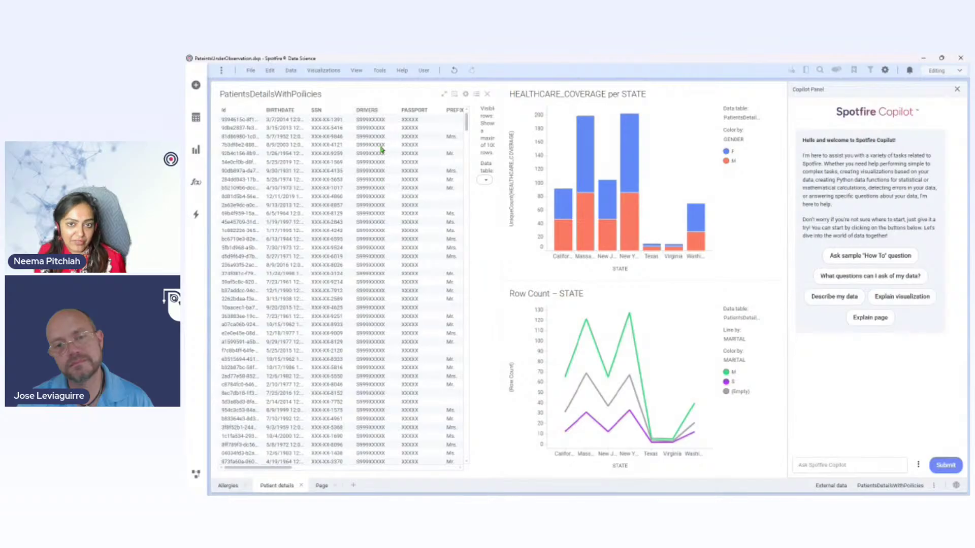
click(447, 109)
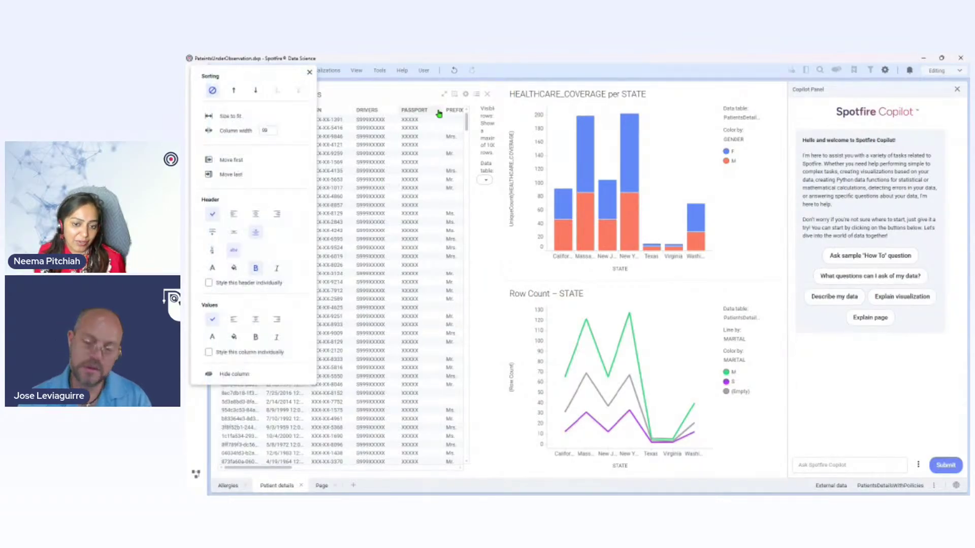
click(309, 72)
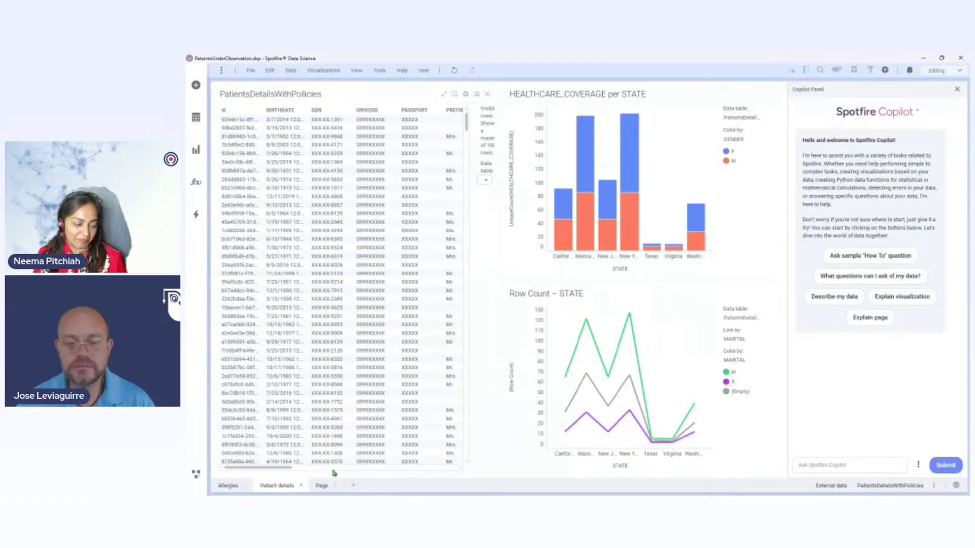
click(922, 61)
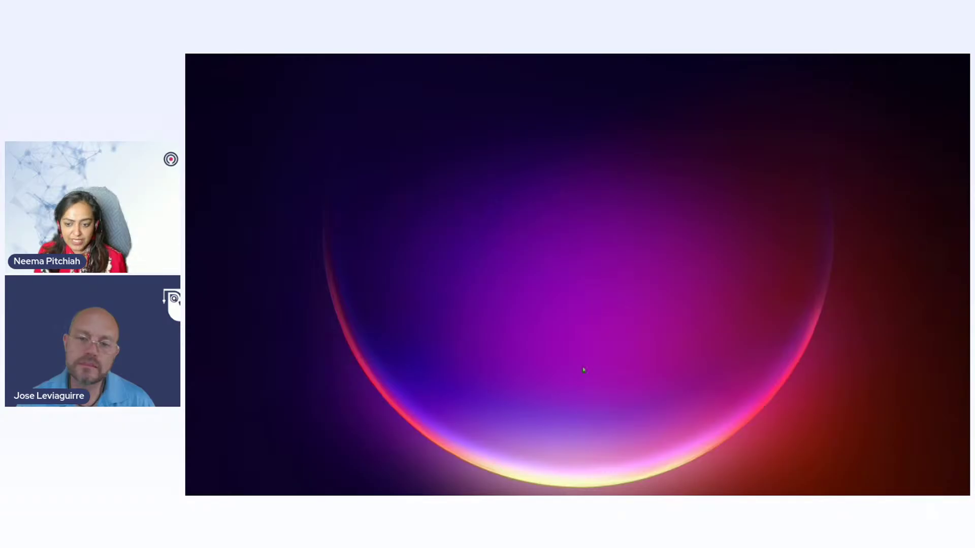
click(457, 493)
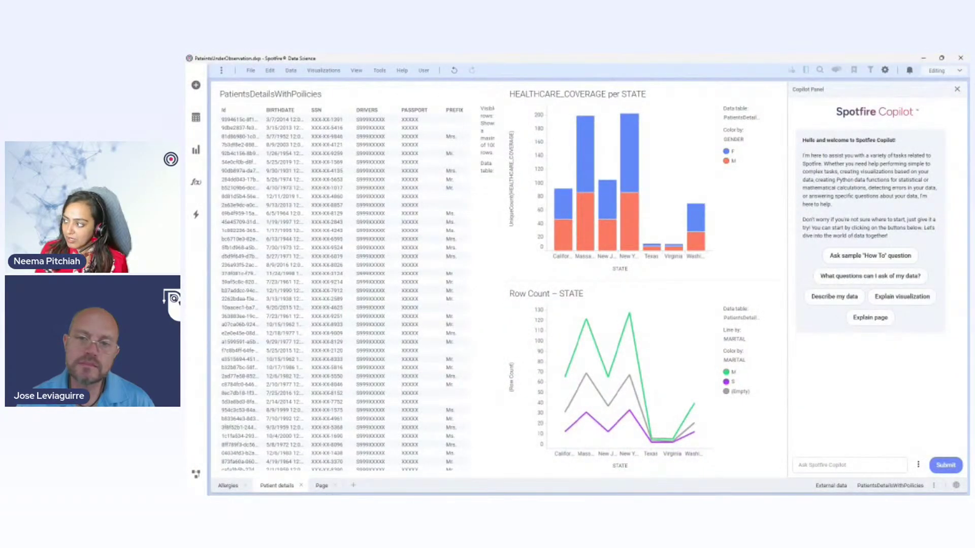
key(super+d)
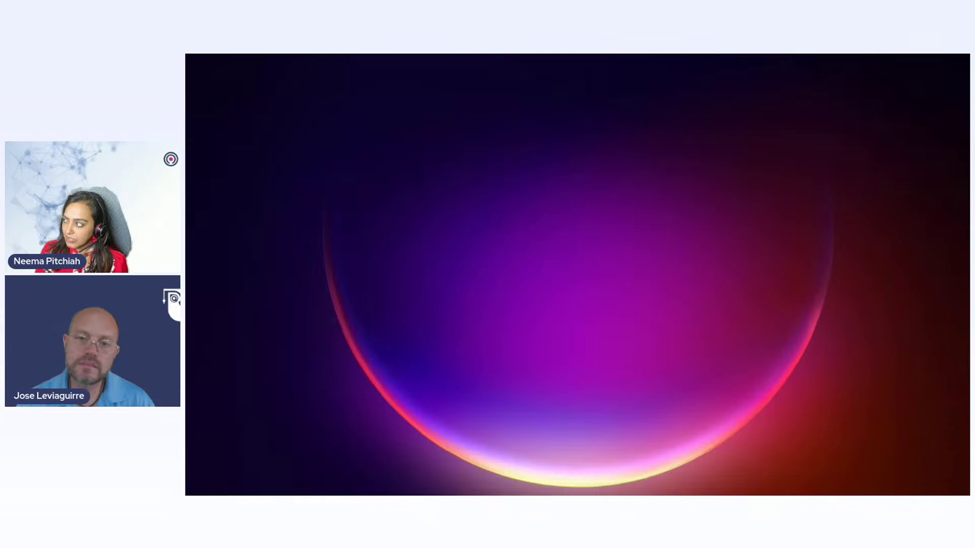
key(super+d)
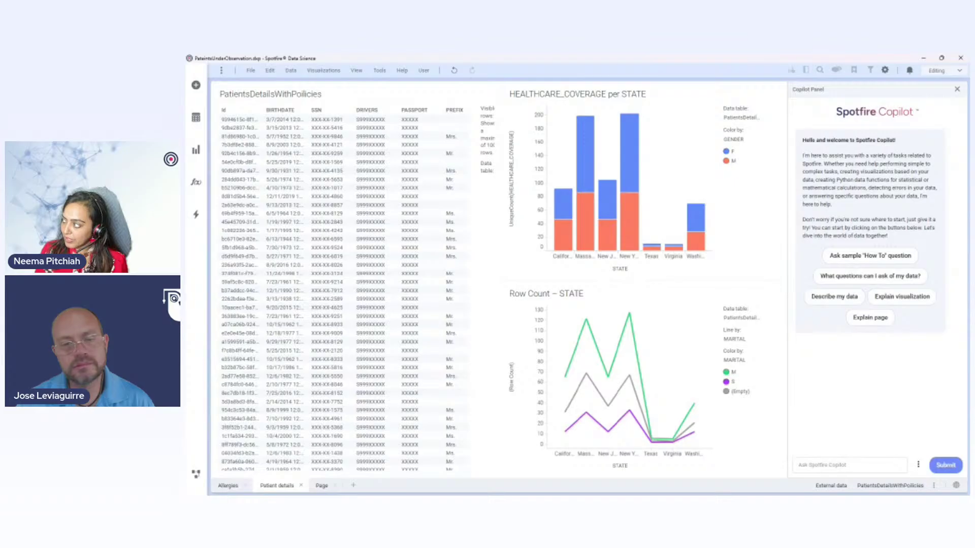
key(super+d)
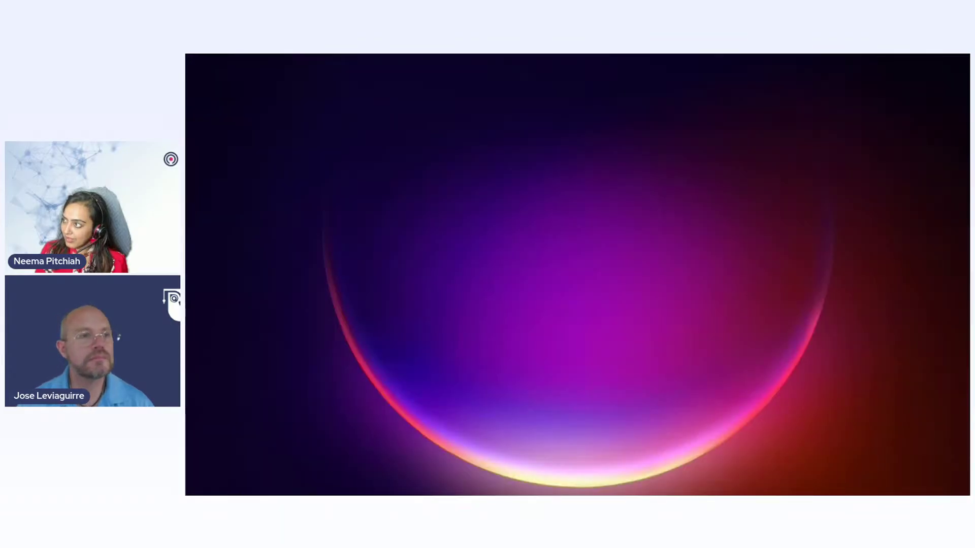
key(super+d)
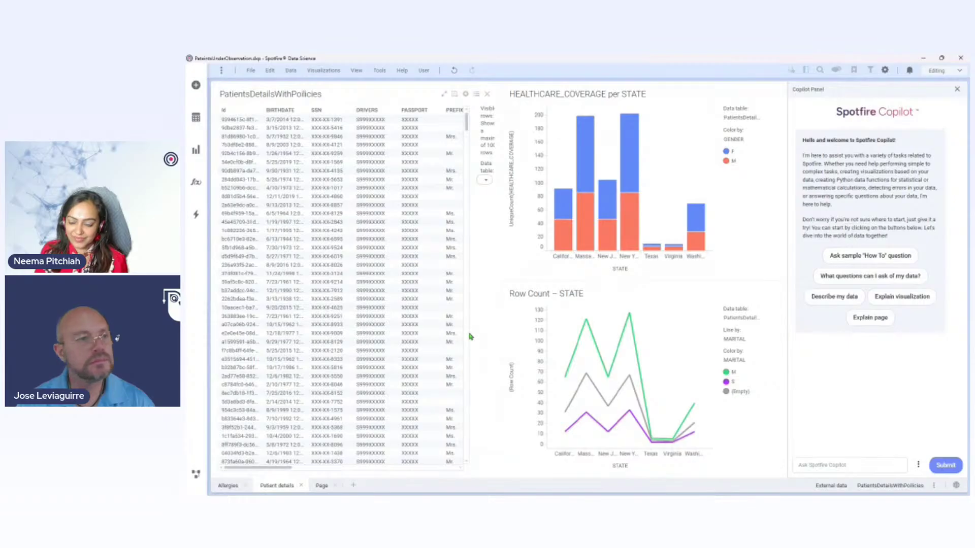
Switch to the TIBCO Data Virtualization web page in Chrome, maximize it, and search the Data Catalog for "Patient"
key(alt+Tab)
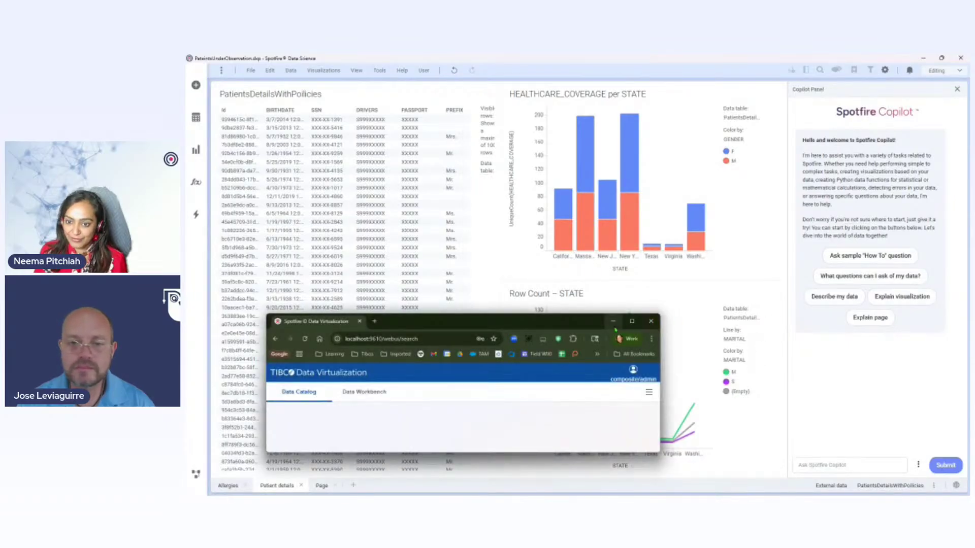
click(632, 322)
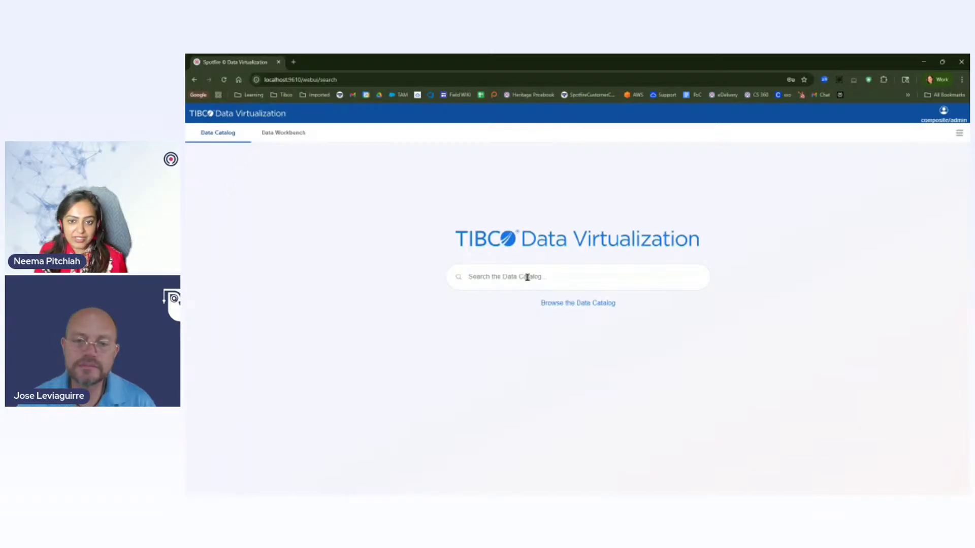
text(Patient)
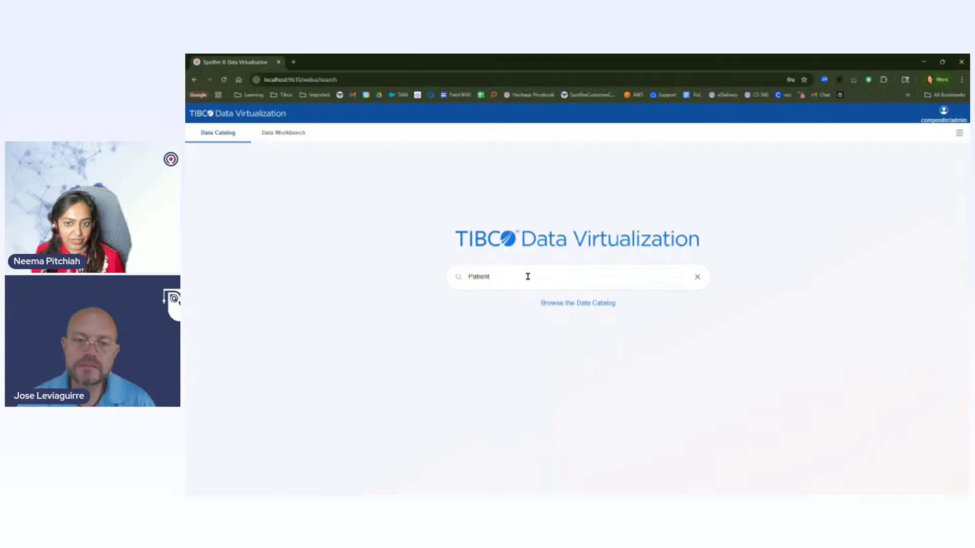
key(Return)
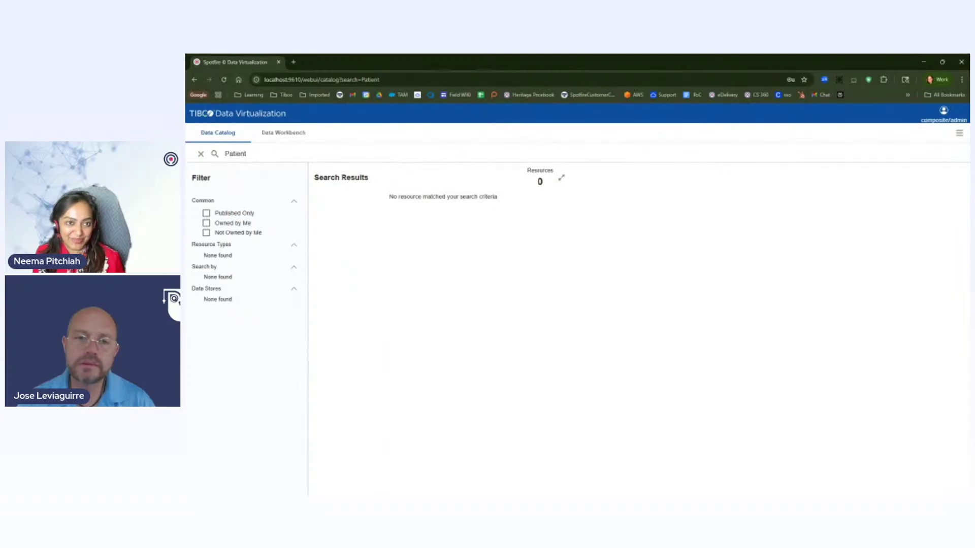
click(294, 62)
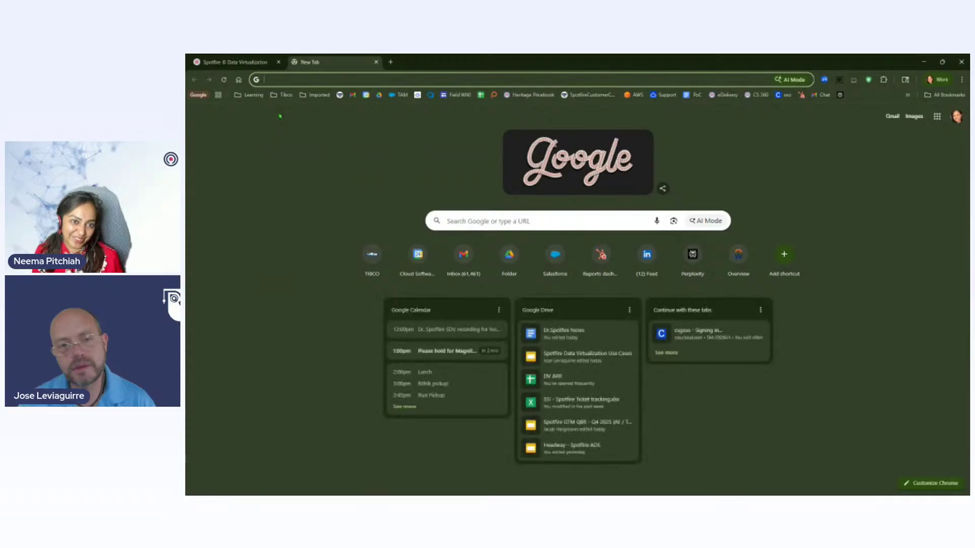
click(274, 62)
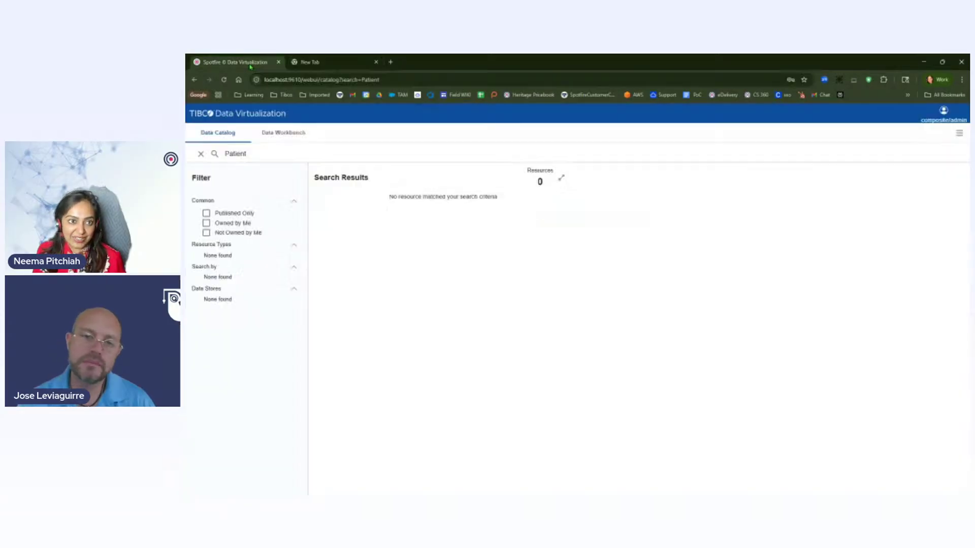
click(284, 80)
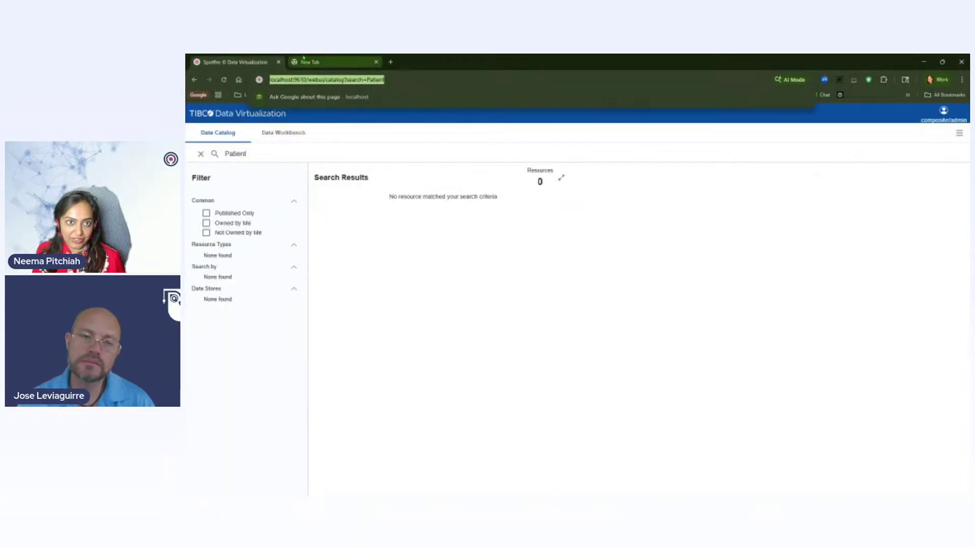
click(307, 61)
click(303, 79)
text(http://localhost:9610/webui/)
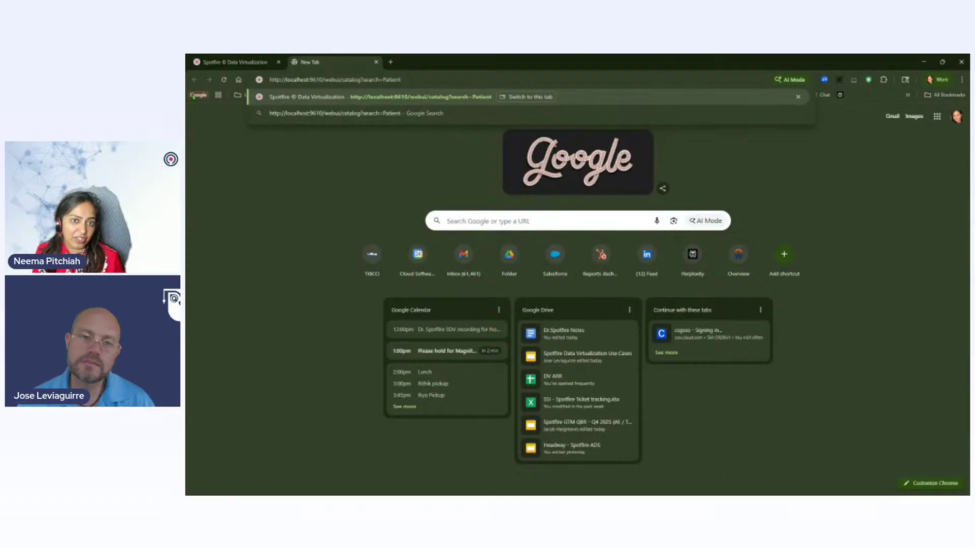
key(Return)
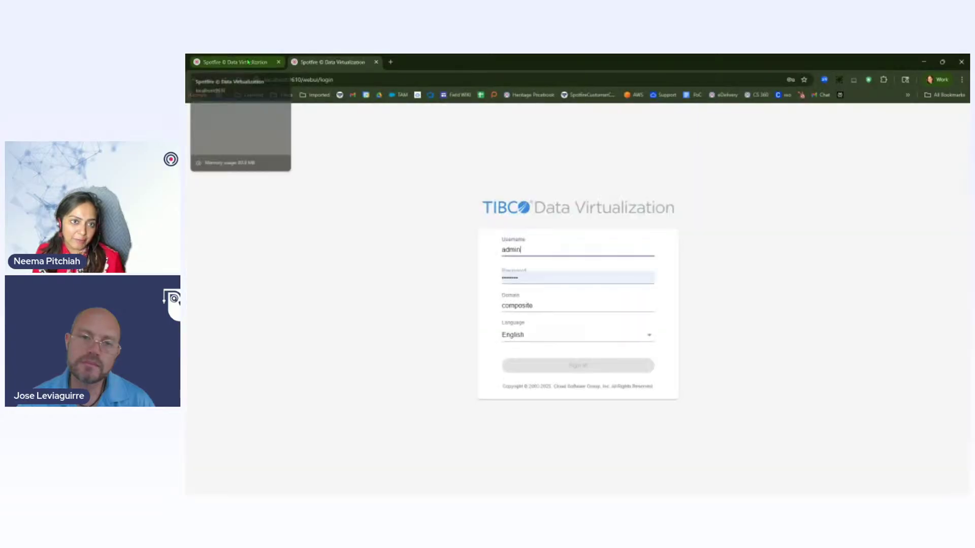
Sign in to the web UI in the second tab with the prefilled admin account, composite domain and English language
click(249, 62)
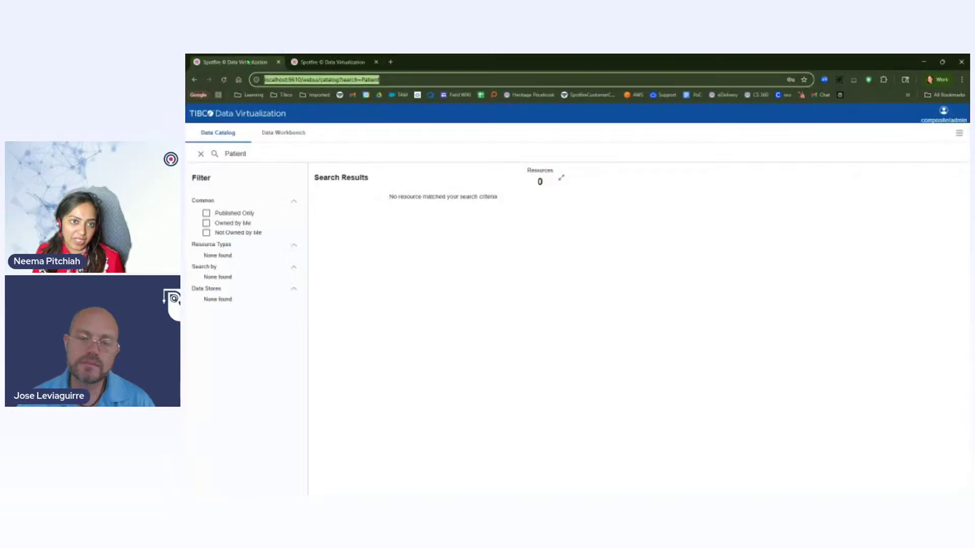
click(307, 62)
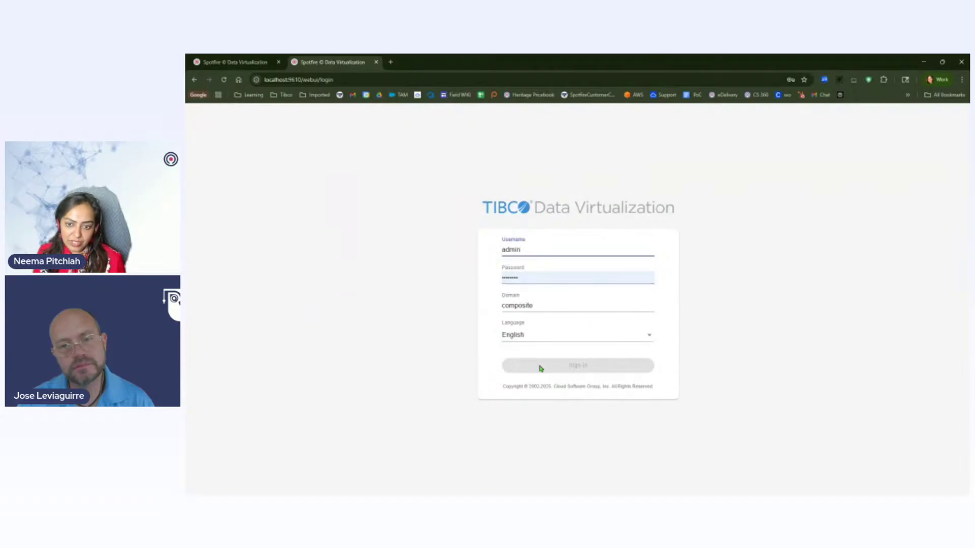
click(537, 338)
click(624, 335)
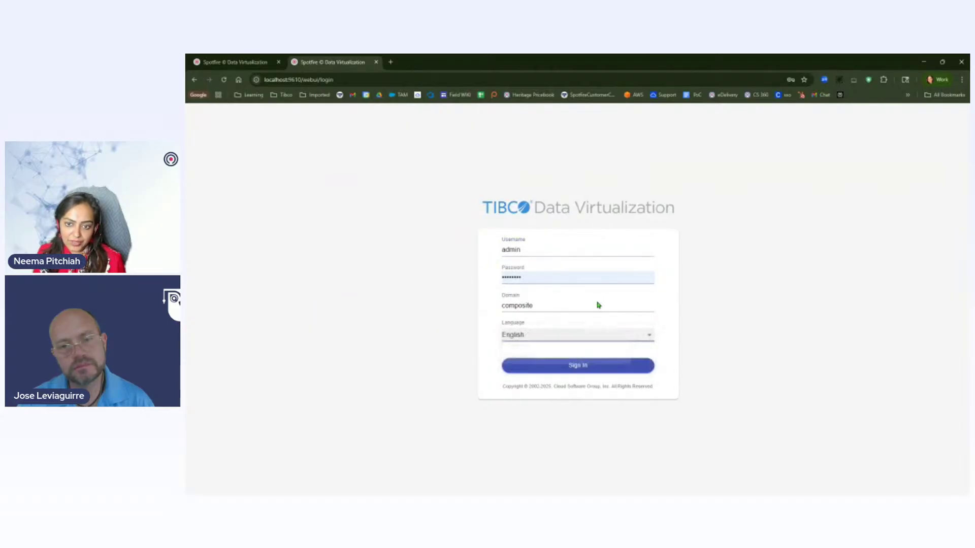
click(577, 365)
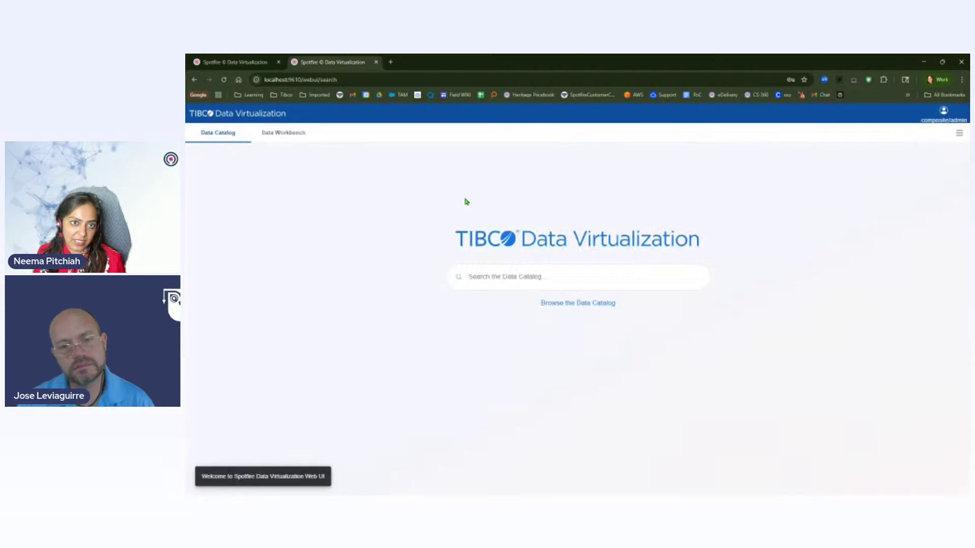
Go to the Data Virtualization Manager console by changing the second tab's address to localhost:9610/Manager
double_click(310, 80)
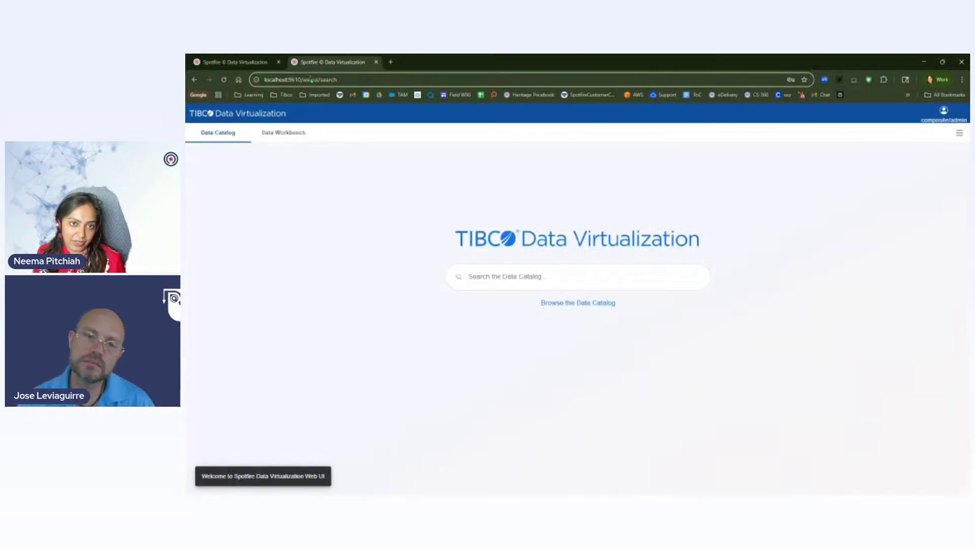
shift+click(349, 80)
text(Manager)
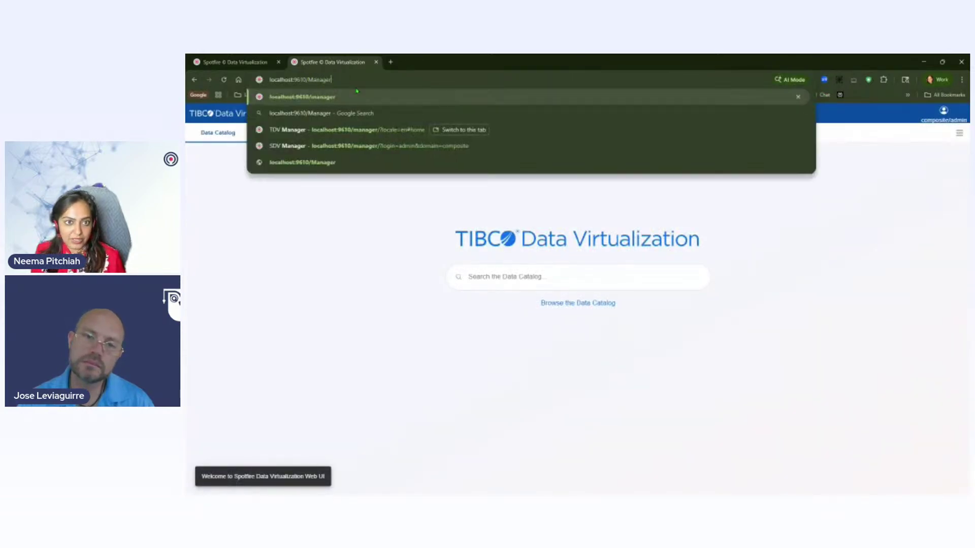
key(Return)
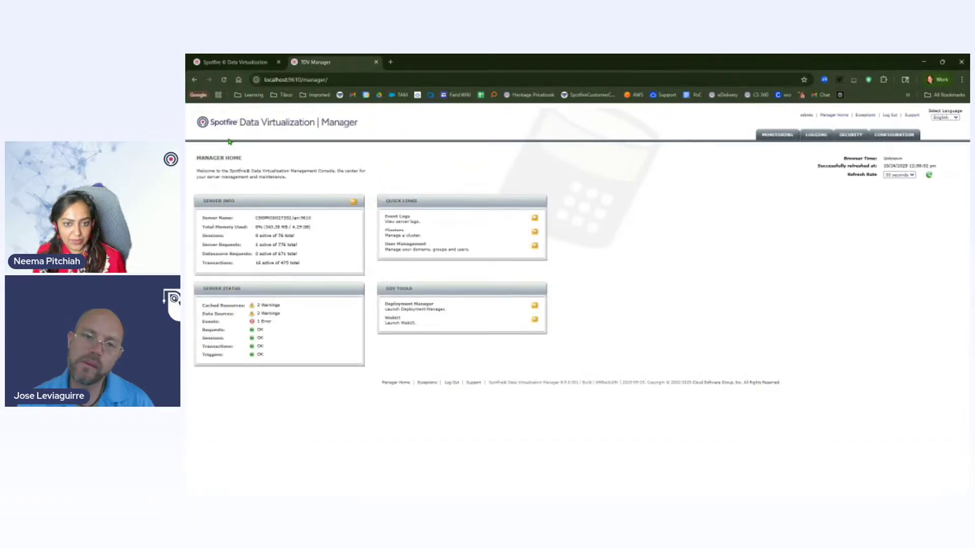
Look at the Column-Based Security policies in Manager and the available server configuration options
click(858, 138)
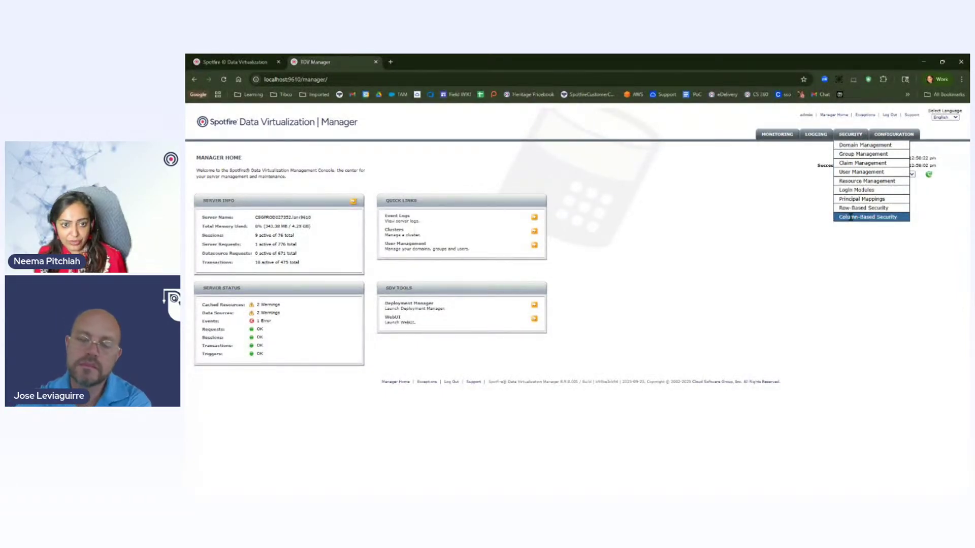
click(851, 218)
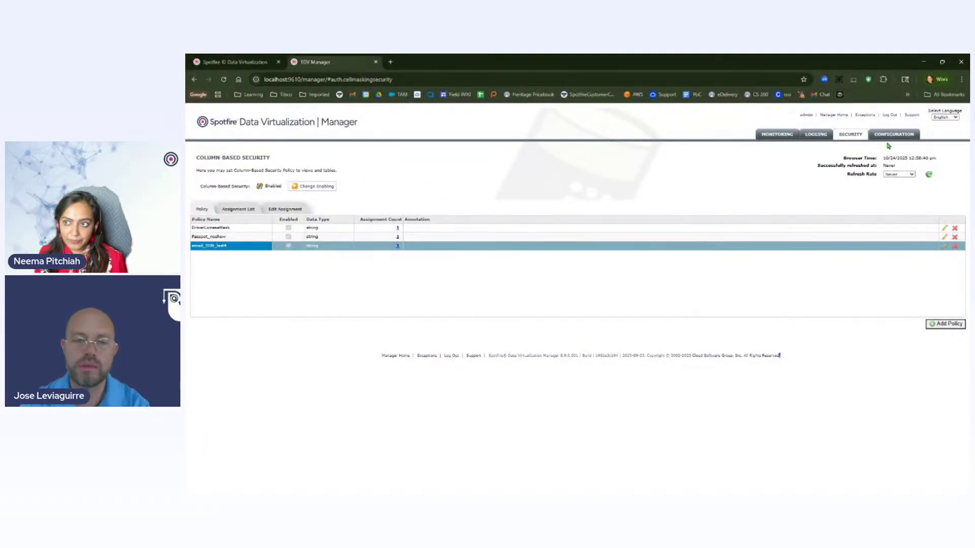
mouse_move(892, 141)
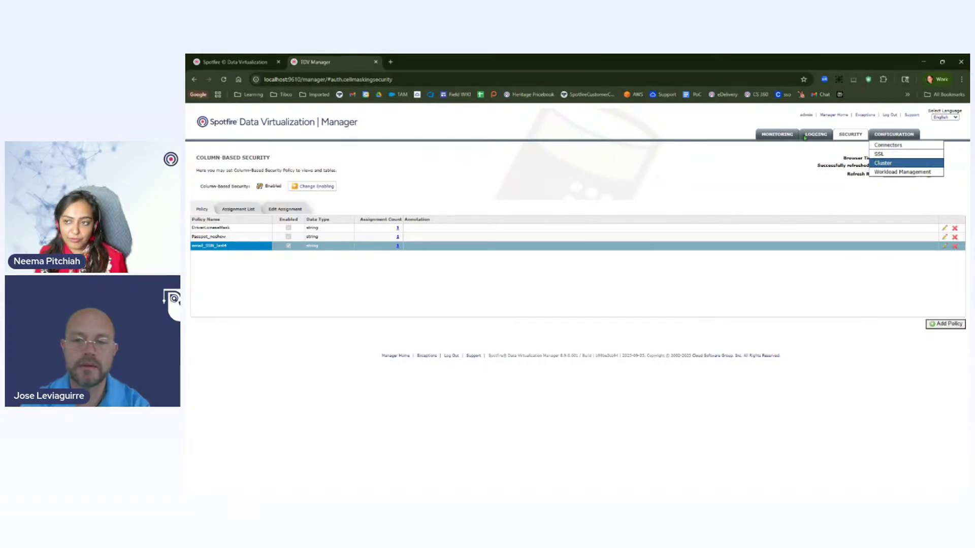
Look over the event logging and server monitoring options offered in the Manager console
mouse_move(816, 135)
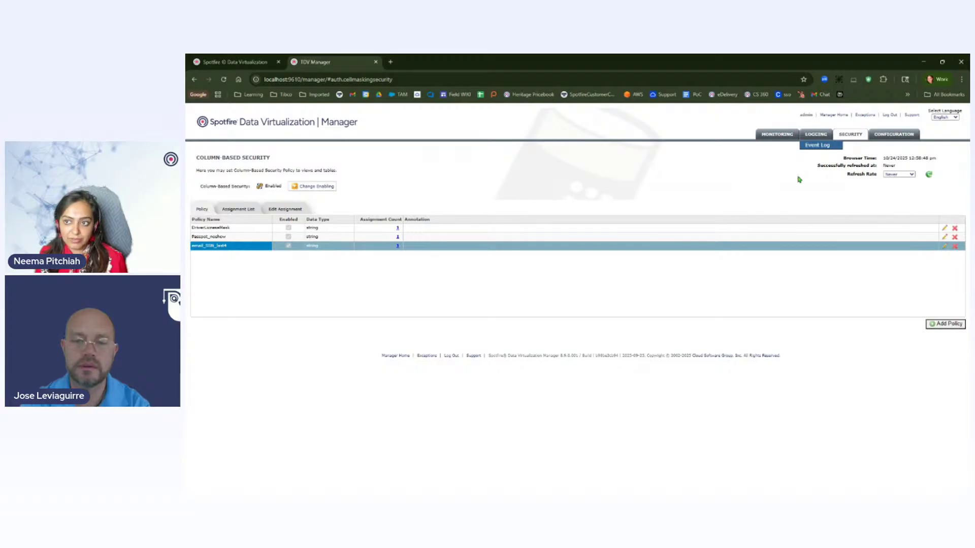
mouse_move(776, 135)
mouse_move(893, 135)
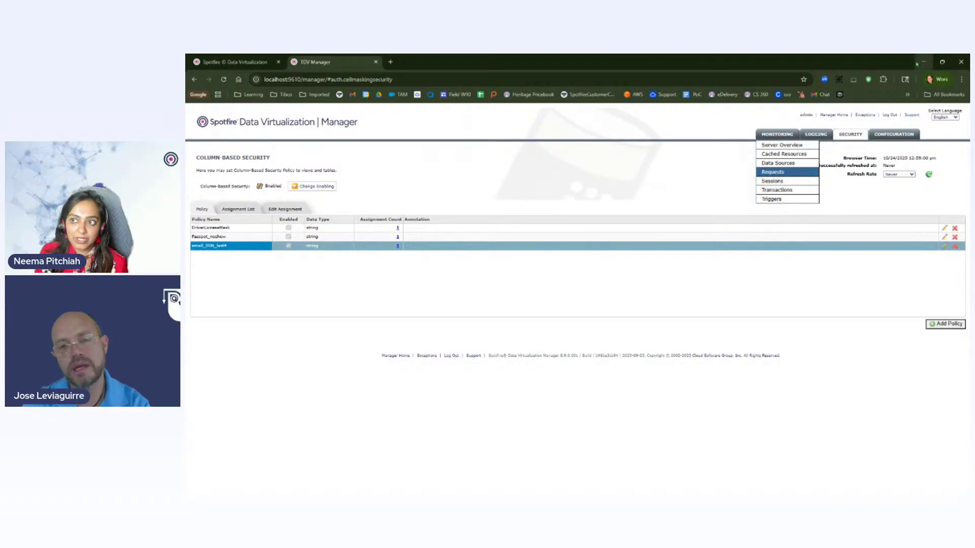
Minimize the Manager browser and Spotfire windows, switch to the Google Slides deck and start the slideshow from slide 26
click(921, 62)
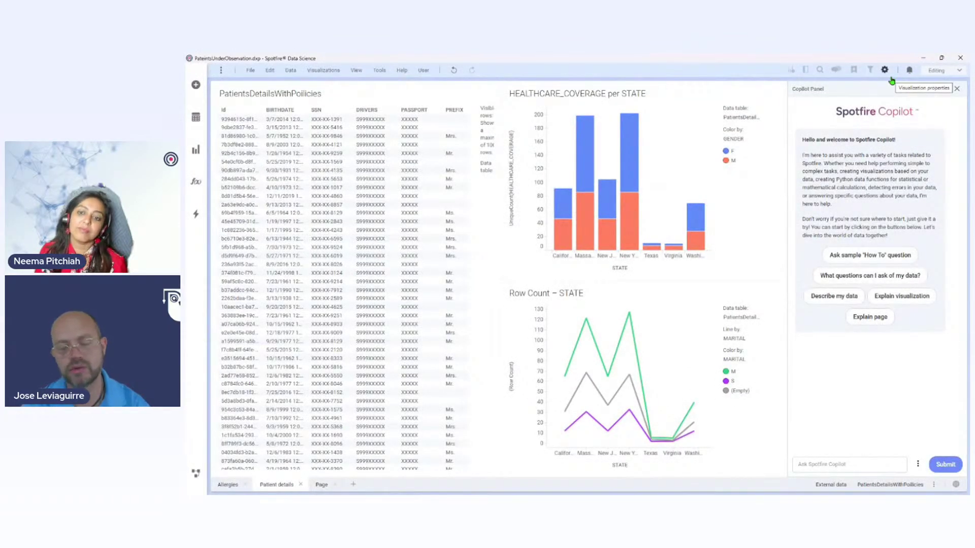
click(922, 59)
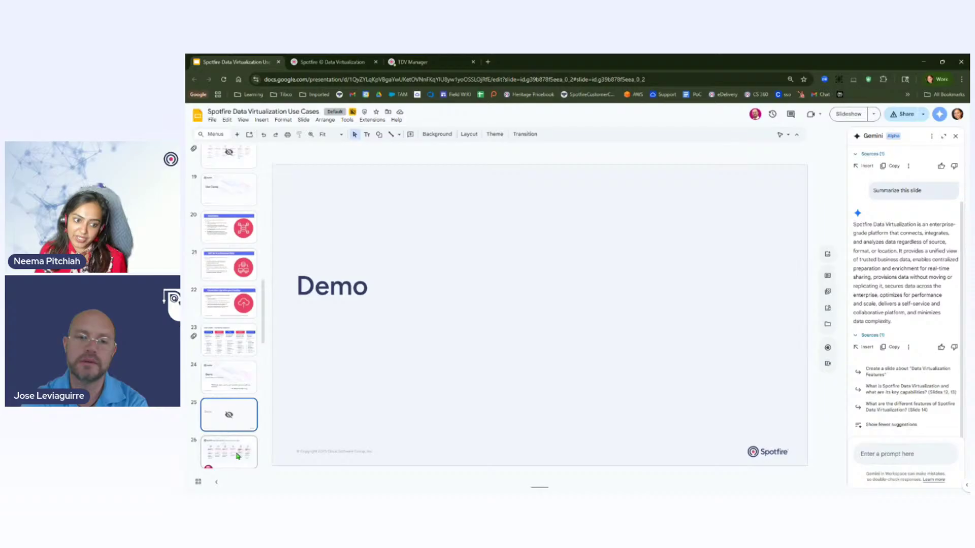
click(237, 456)
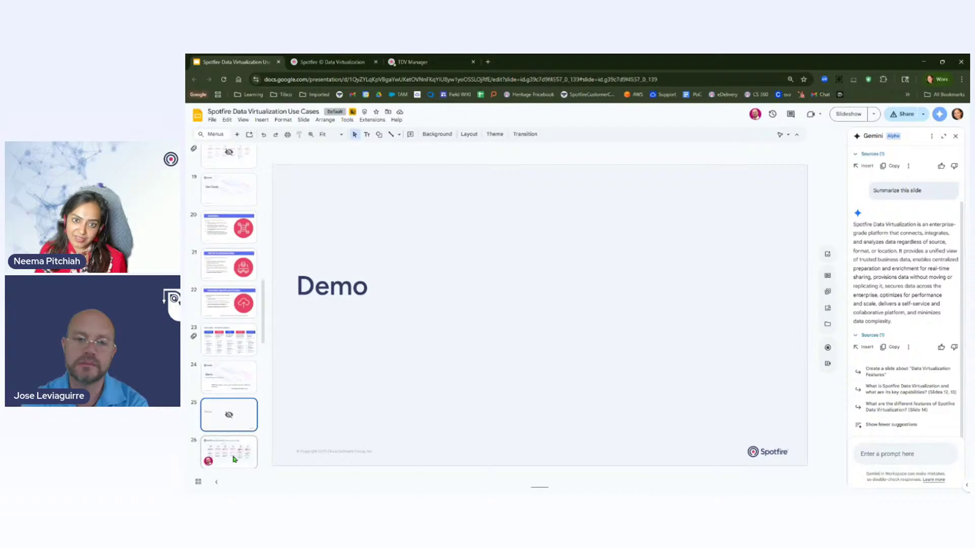
click(837, 120)
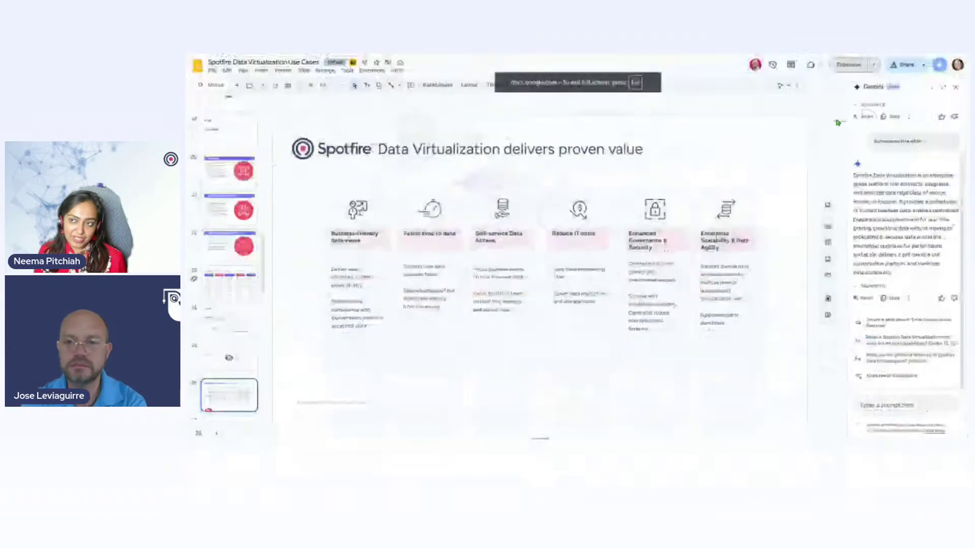